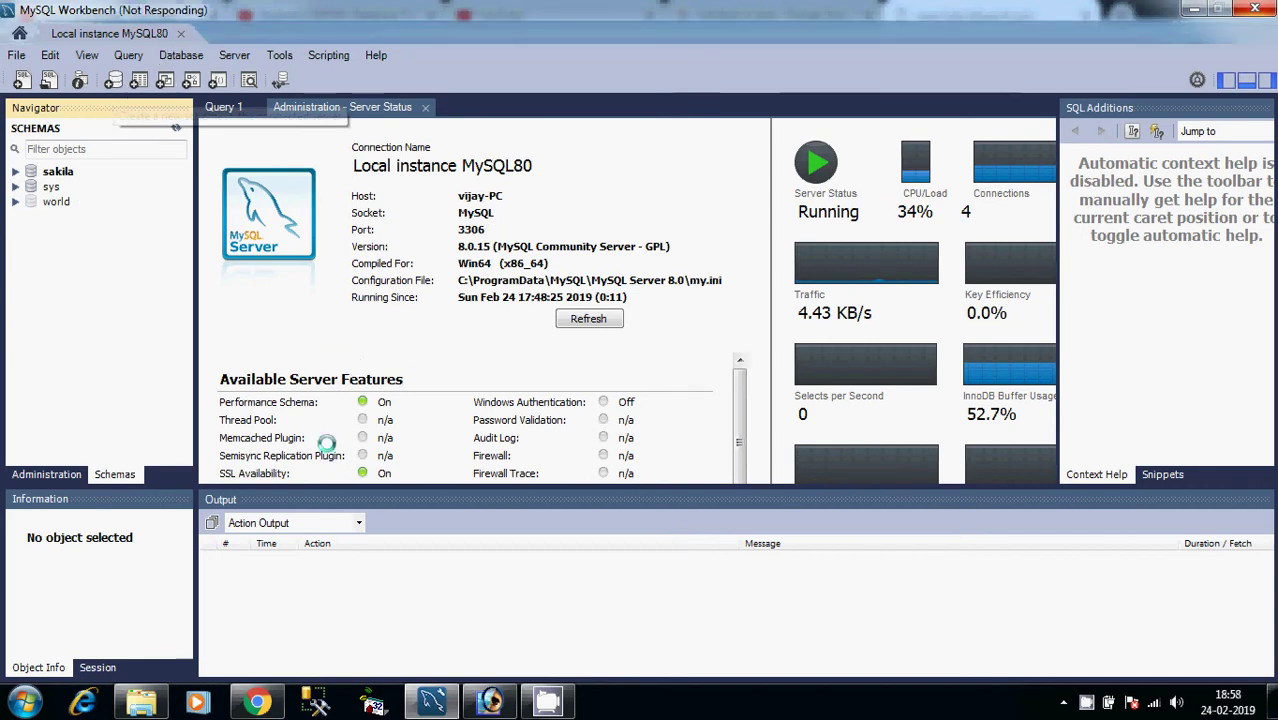
{"action": "right_click", "coordinate": [1086, 702]}
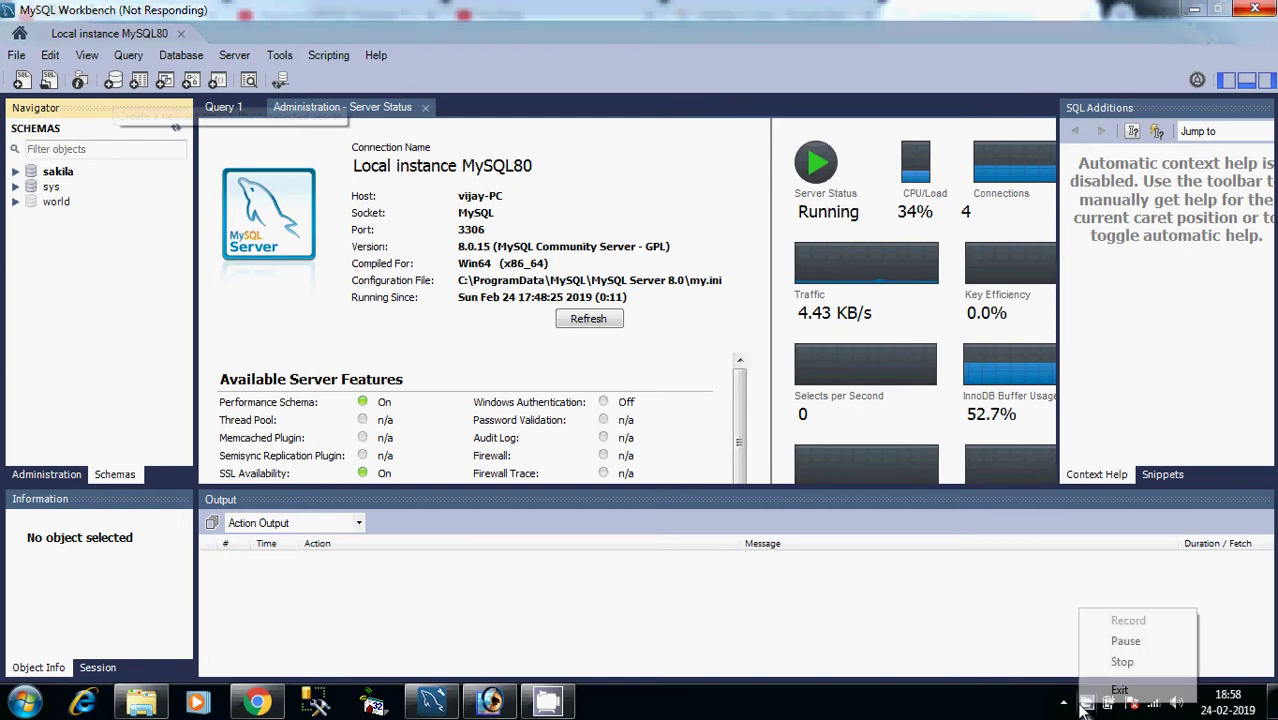
{"action": "left_click", "coordinate": [980, 633]}
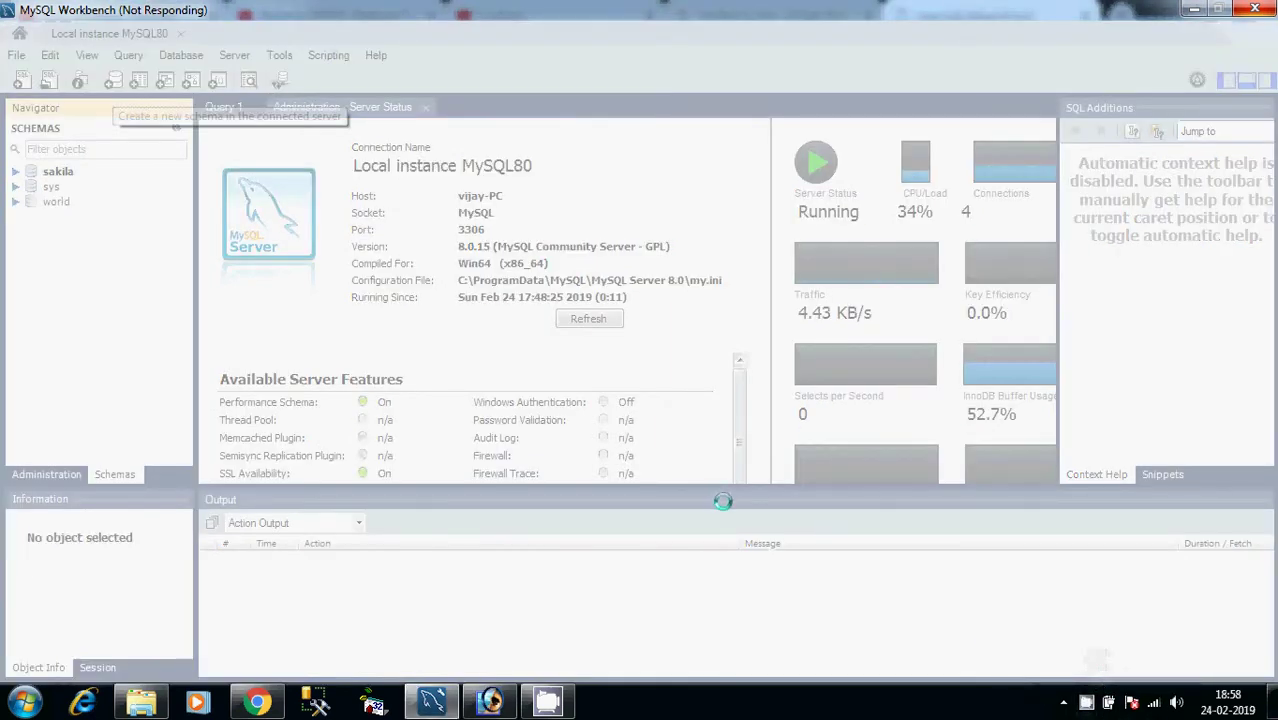
{"action": "right_click", "coordinate": [1092, 702]}
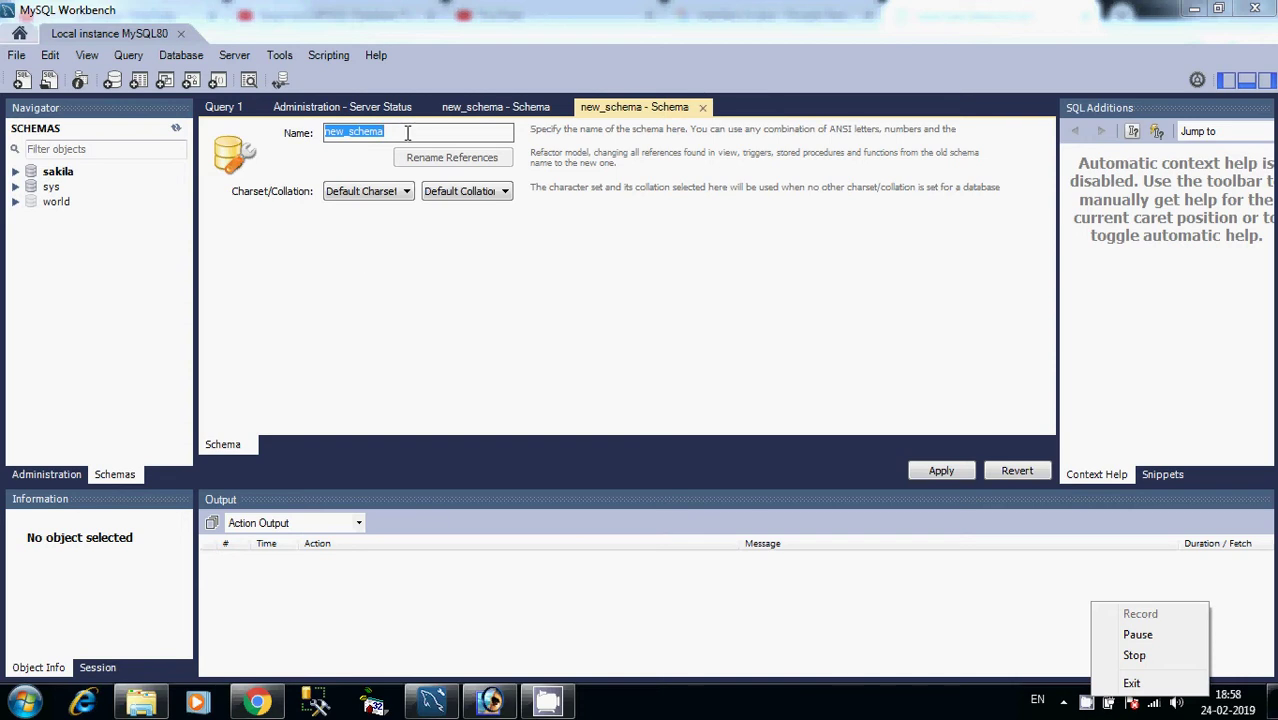
Name the new schema Tutorial, submit it for creation and accept the lowercase name notice.
{"action": "key", "text": "BackSpace"}
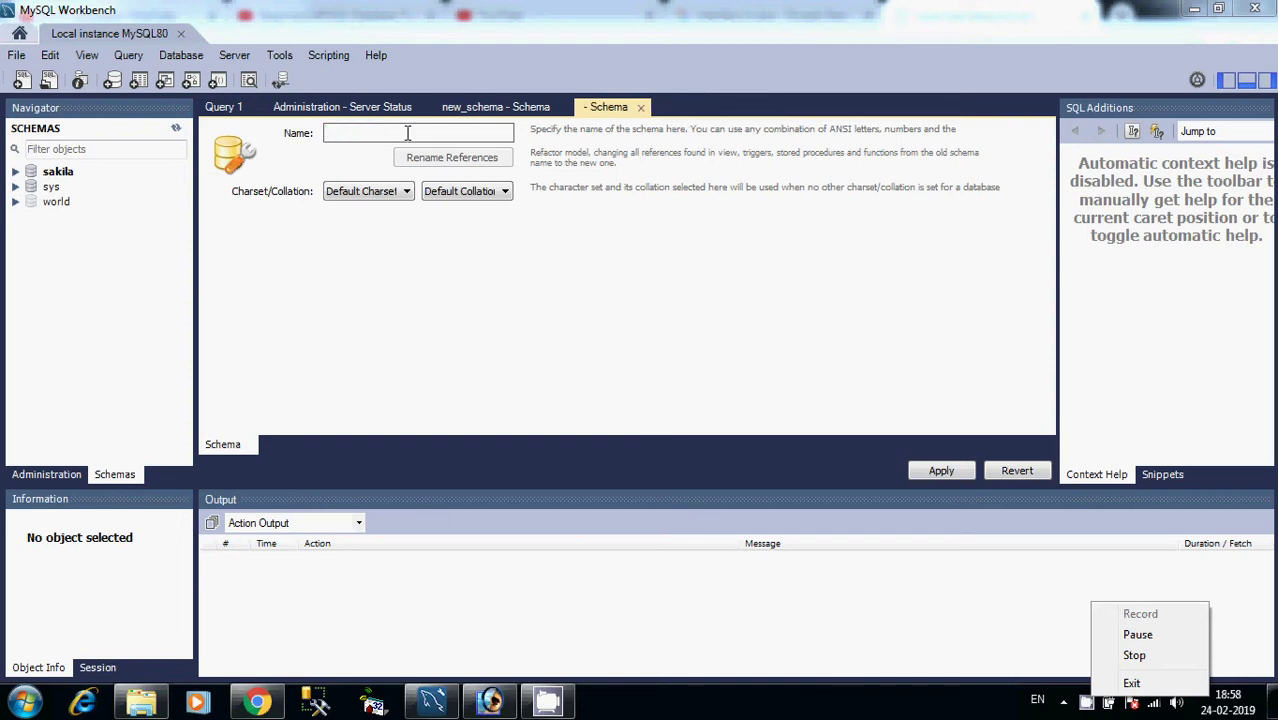
{"action": "type", "text": "Tutorial"}
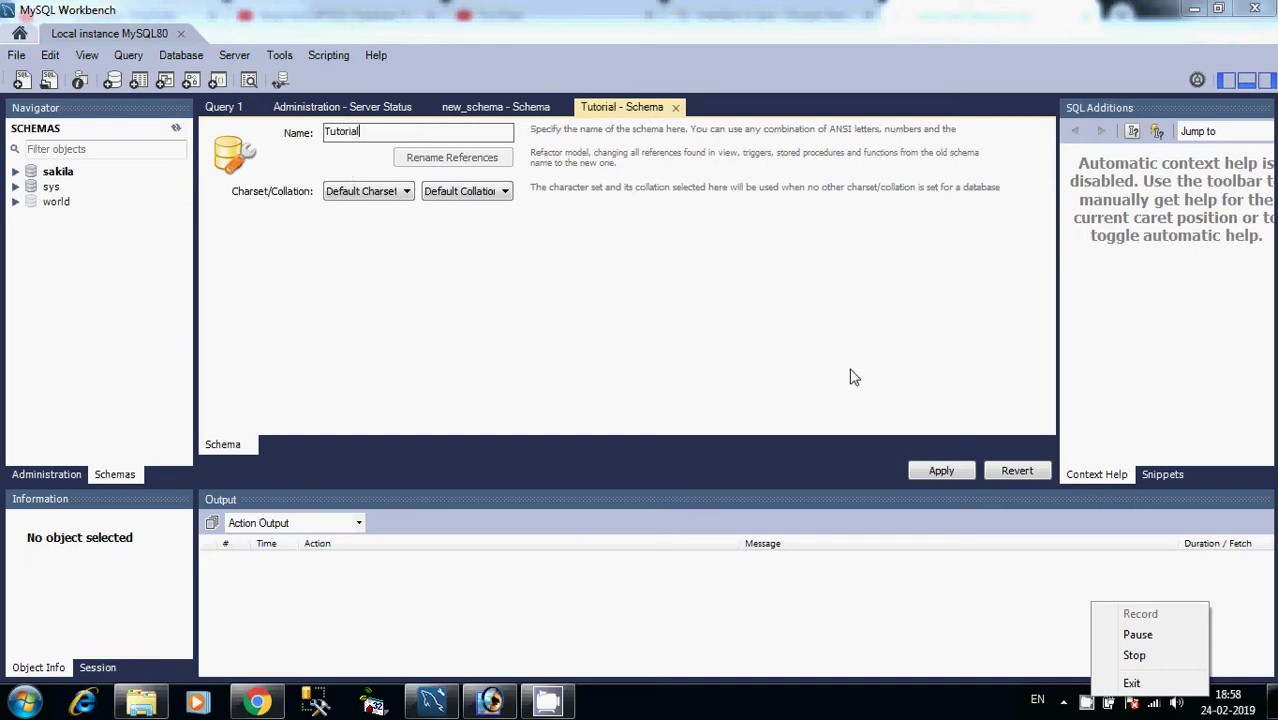
{"action": "left_click", "coordinate": [938, 472]}
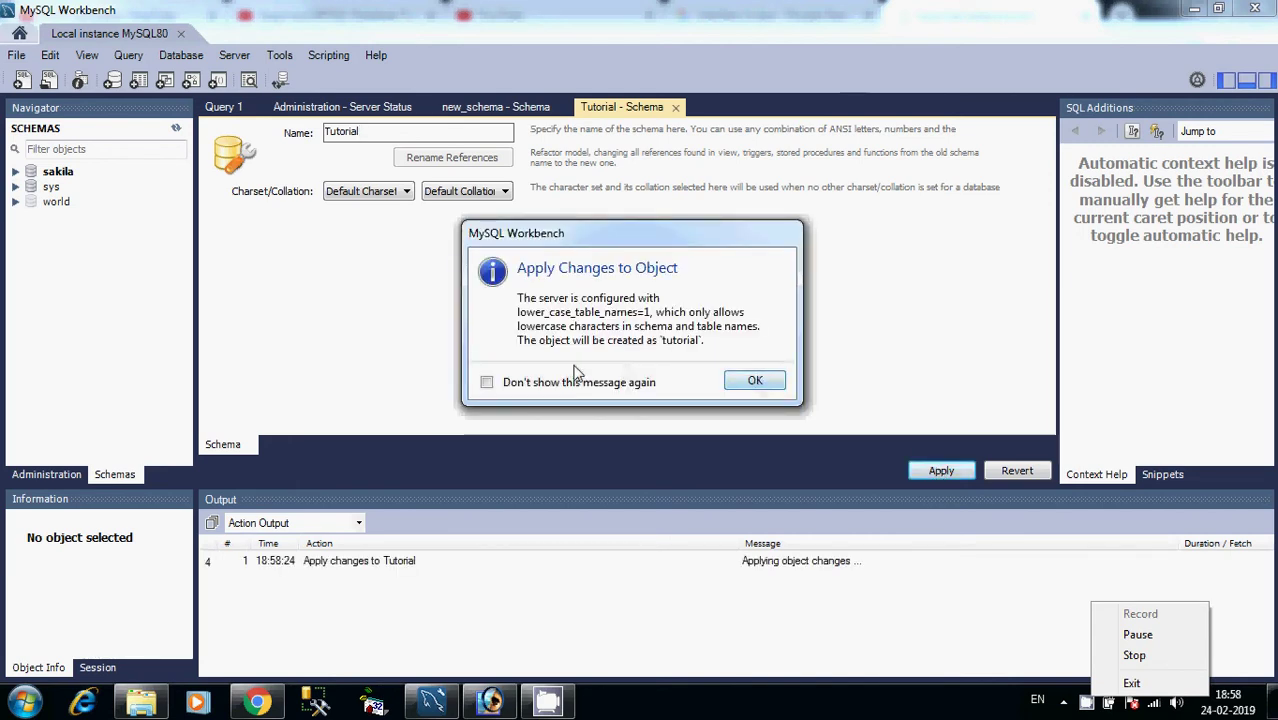
{"action": "left_click", "coordinate": [755, 382]}
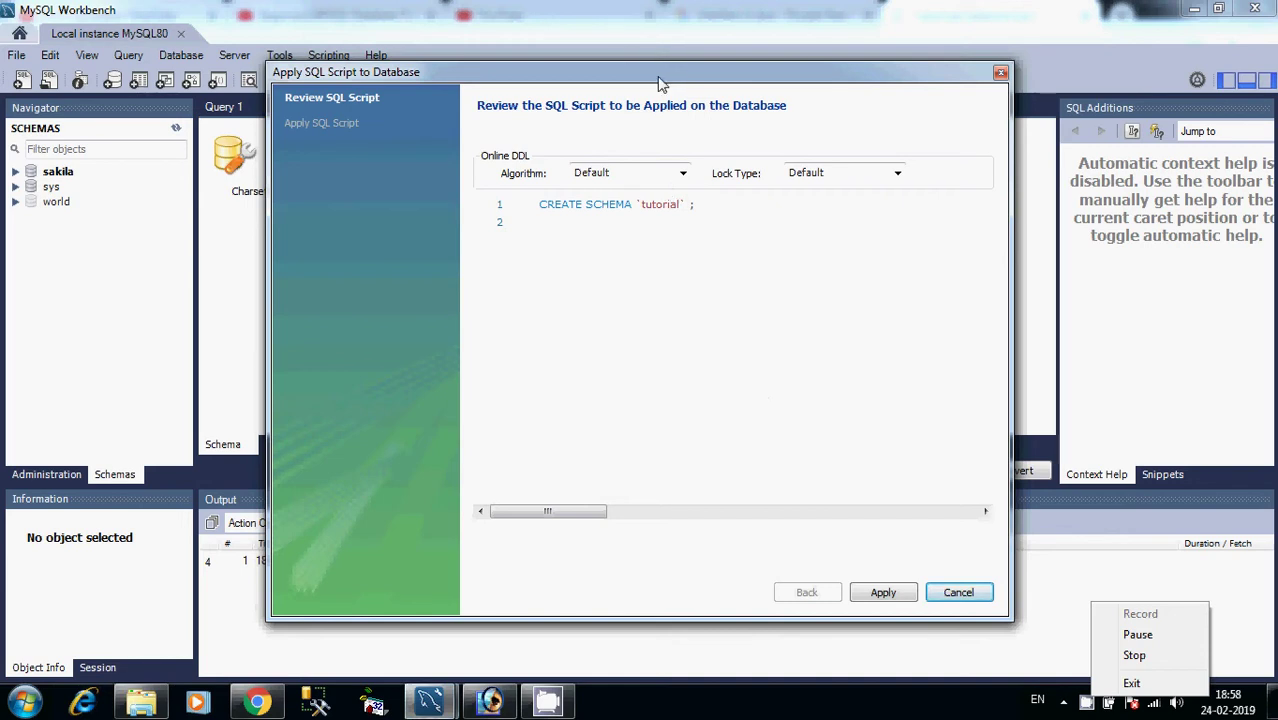
Copy the CREATE SCHEMA `tutorial` statement from the script review and apply the script to the database.
{"action": "mouse_move", "coordinate": [658, 80]}
{"action": "left_mouse_down"}
{"action": "mouse_move", "coordinate": [790, 215]}
{"action": "mouse_move", "coordinate": [643, 45]}
{"action": "mouse_move", "coordinate": [641, 85]}
{"action": "left_mouse_up"}
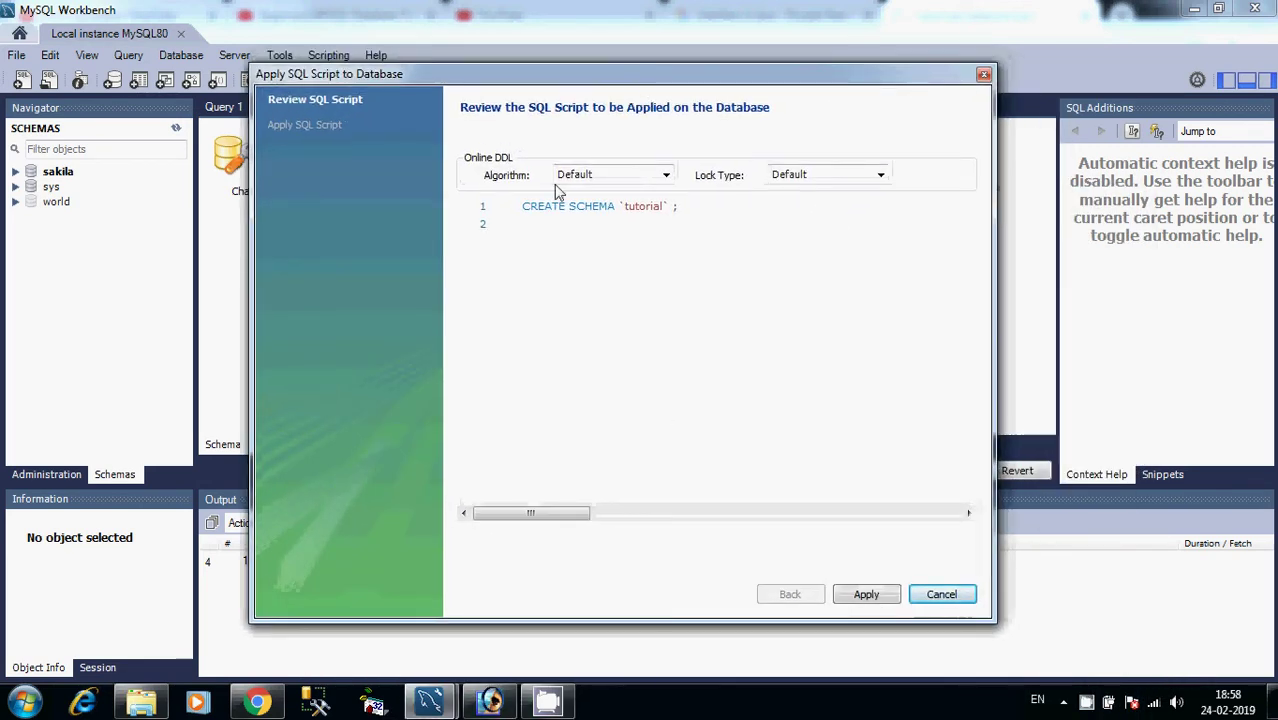
{"action": "left_click_drag", "start_coordinate": [521, 207], "coordinate": [703, 208]}
{"action": "key", "text": "ctrl+c"}
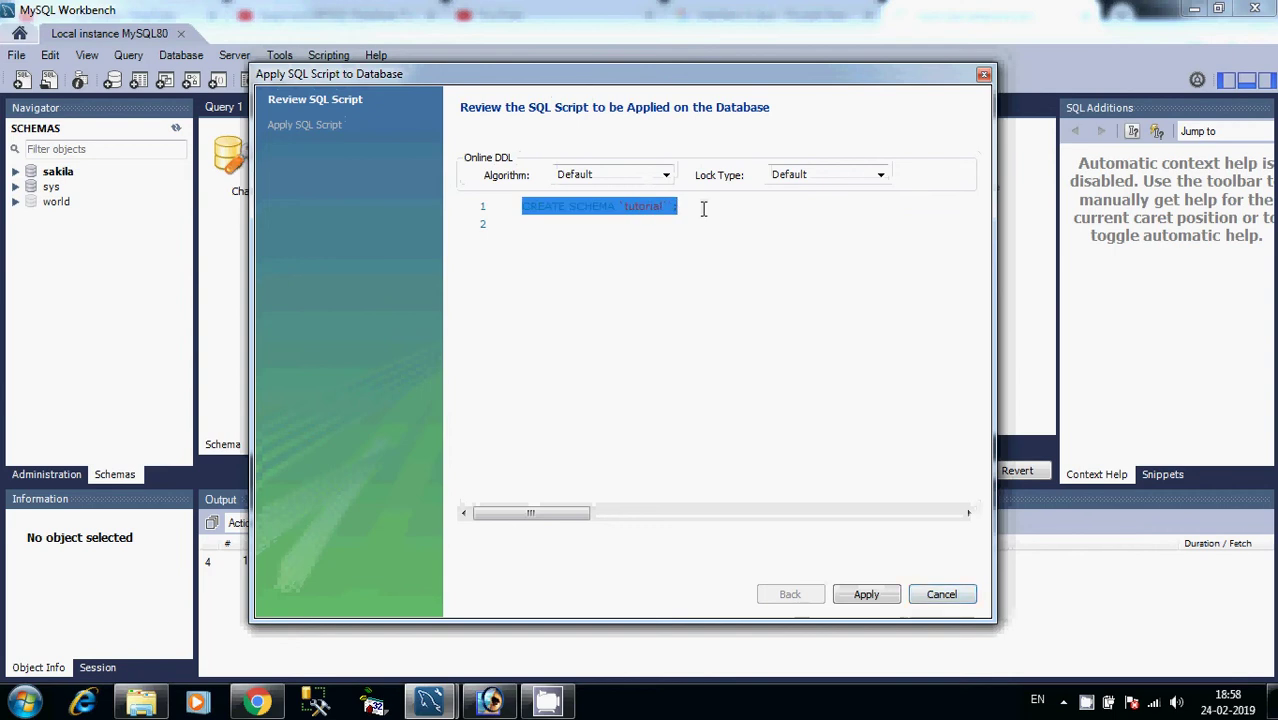
{"action": "left_click", "coordinate": [667, 255]}
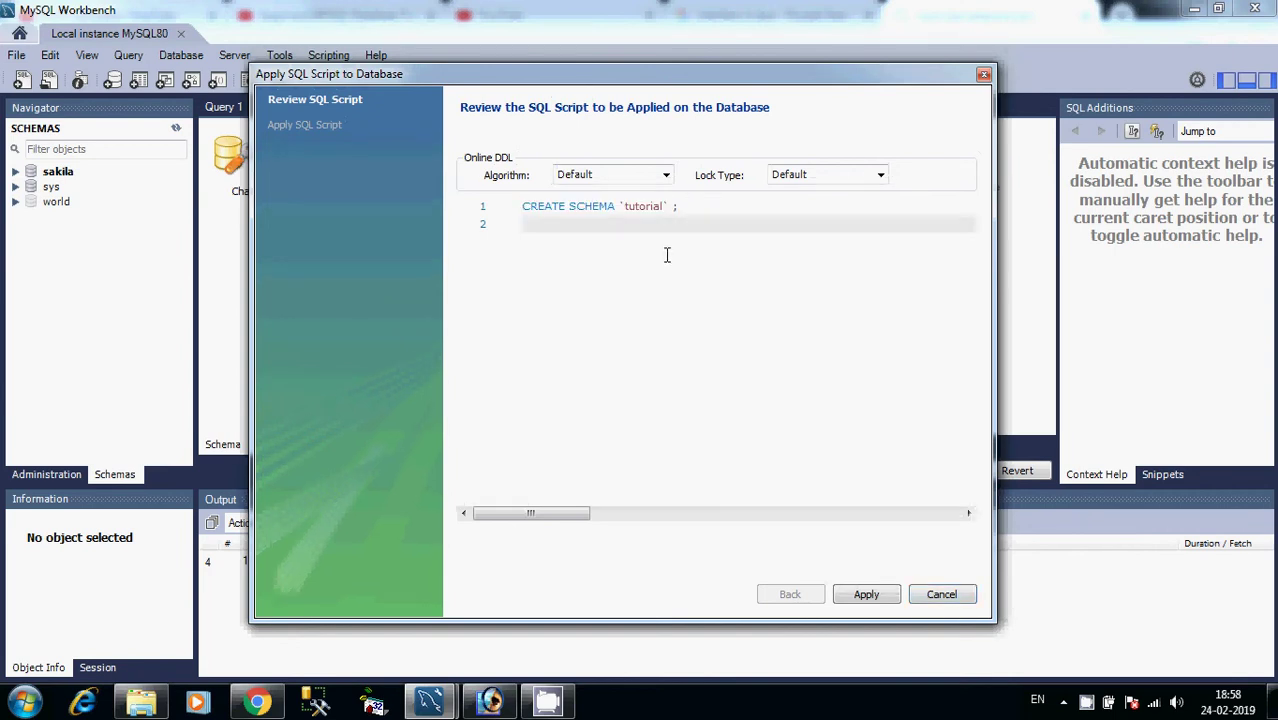
{"action": "left_click", "coordinate": [866, 595]}
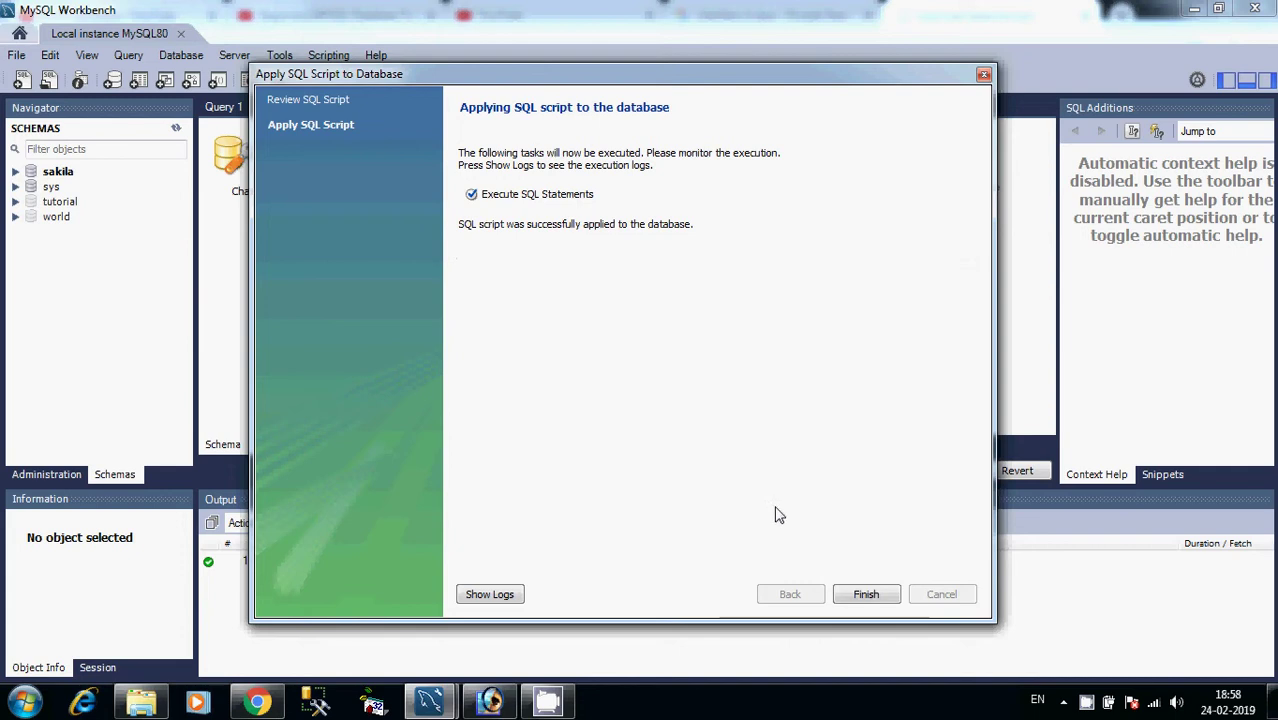
{"action": "left_click", "coordinate": [891, 598]}
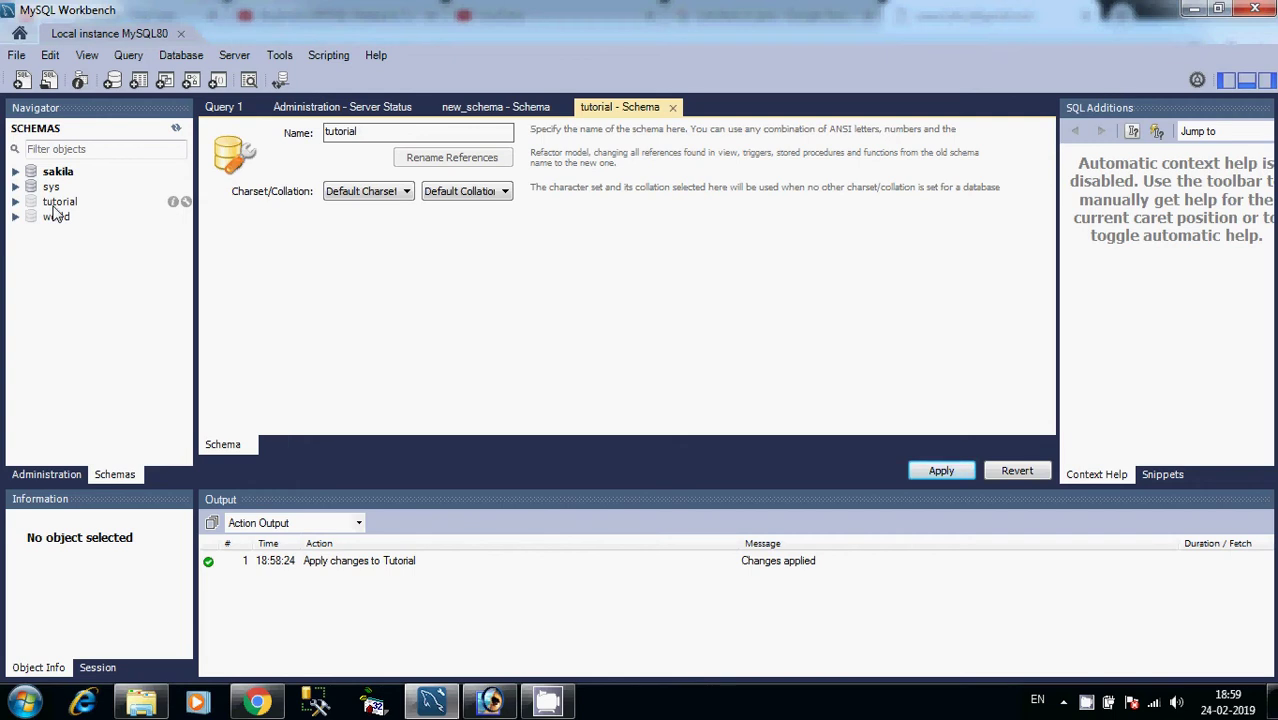
Paste the copied CREATE SCHEMA statement into a new SQL file and change the schema name to tutorial123.
{"action": "left_click", "coordinate": [21, 83]}
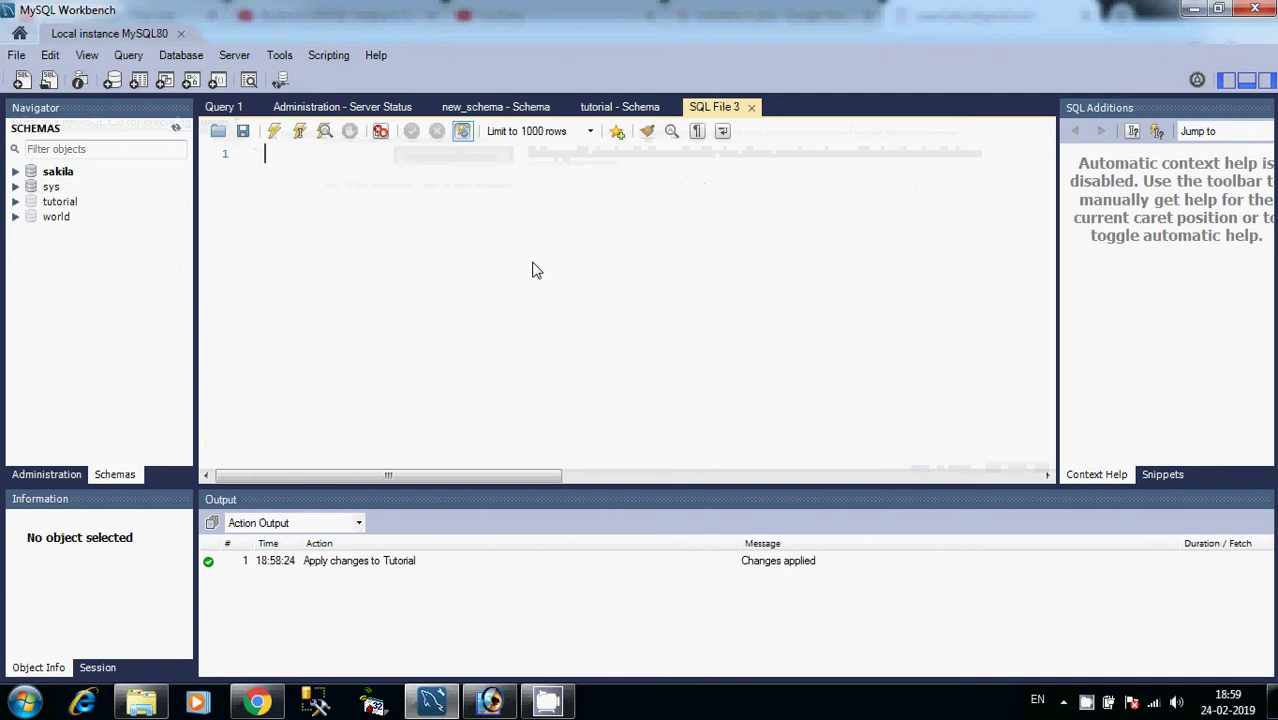
{"action": "key", "text": "ctrl+v"}
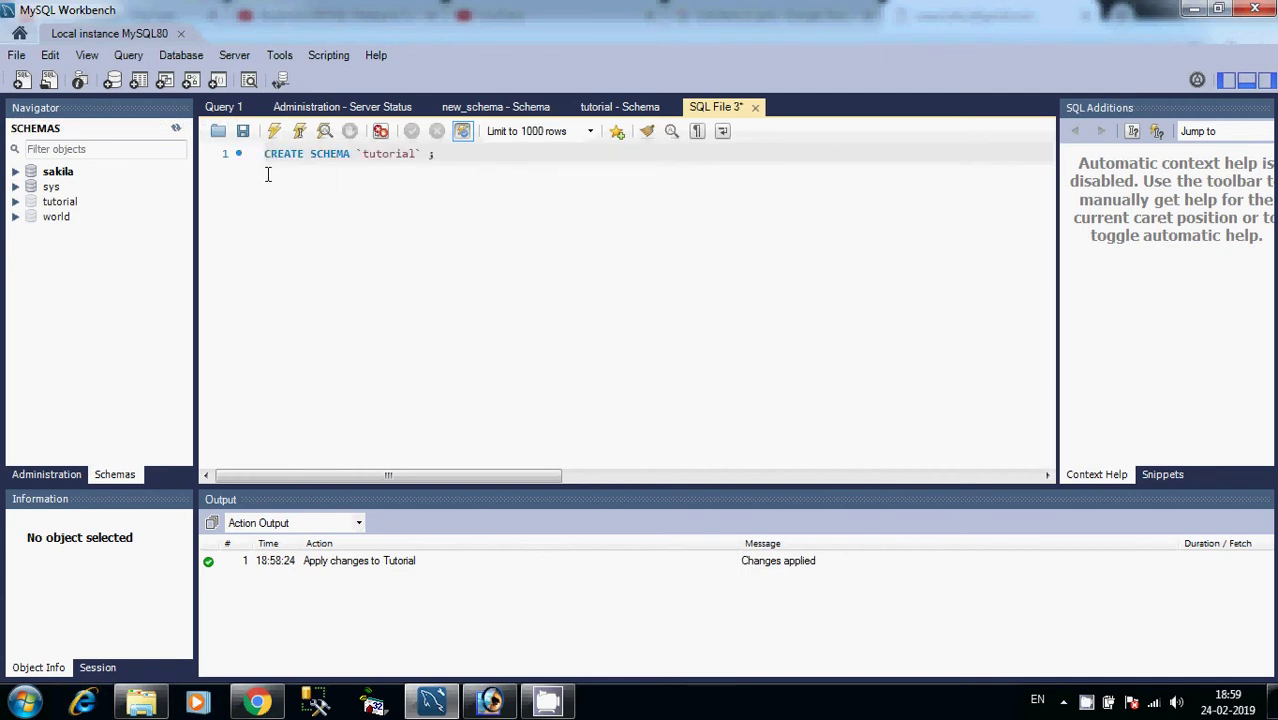
{"action": "left_click", "coordinate": [416, 153]}
{"action": "type", "text": "123"}
Select the whole CREATE SCHEMA `tutorial123` statement and execute it.
{"action": "key", "text": "ctrl+a"}
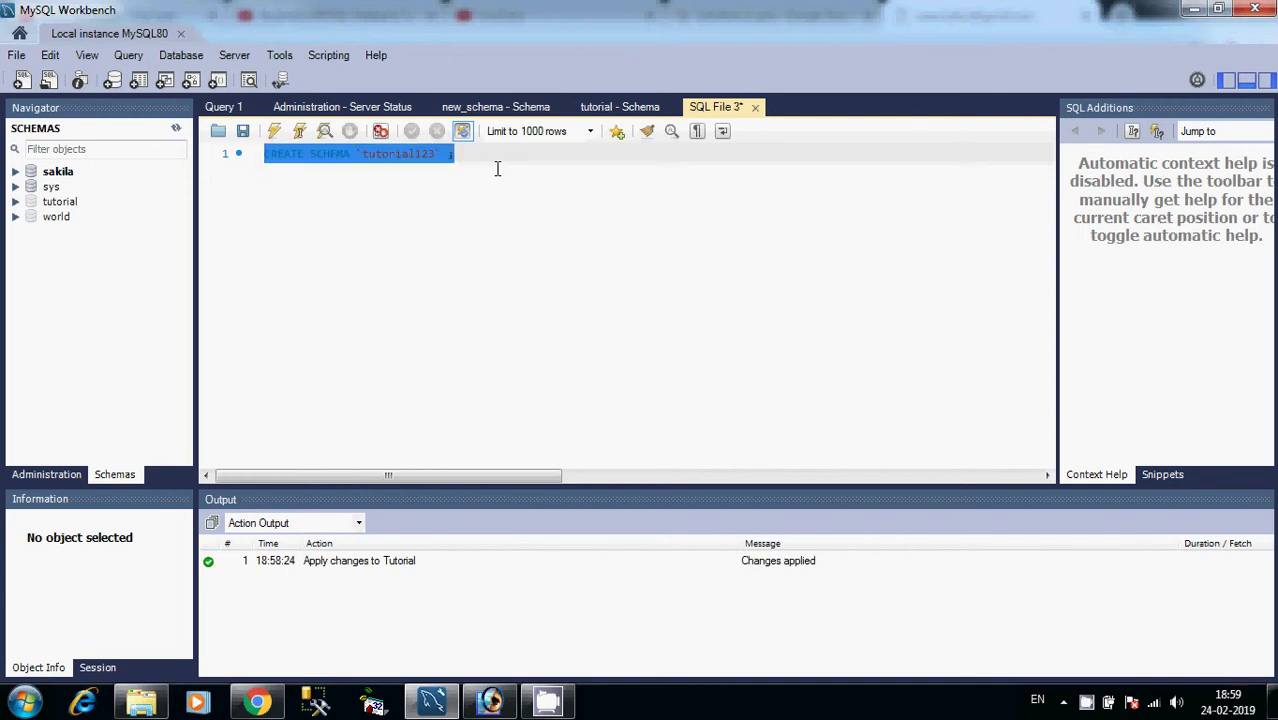
{"action": "left_click", "coordinate": [132, 61]}
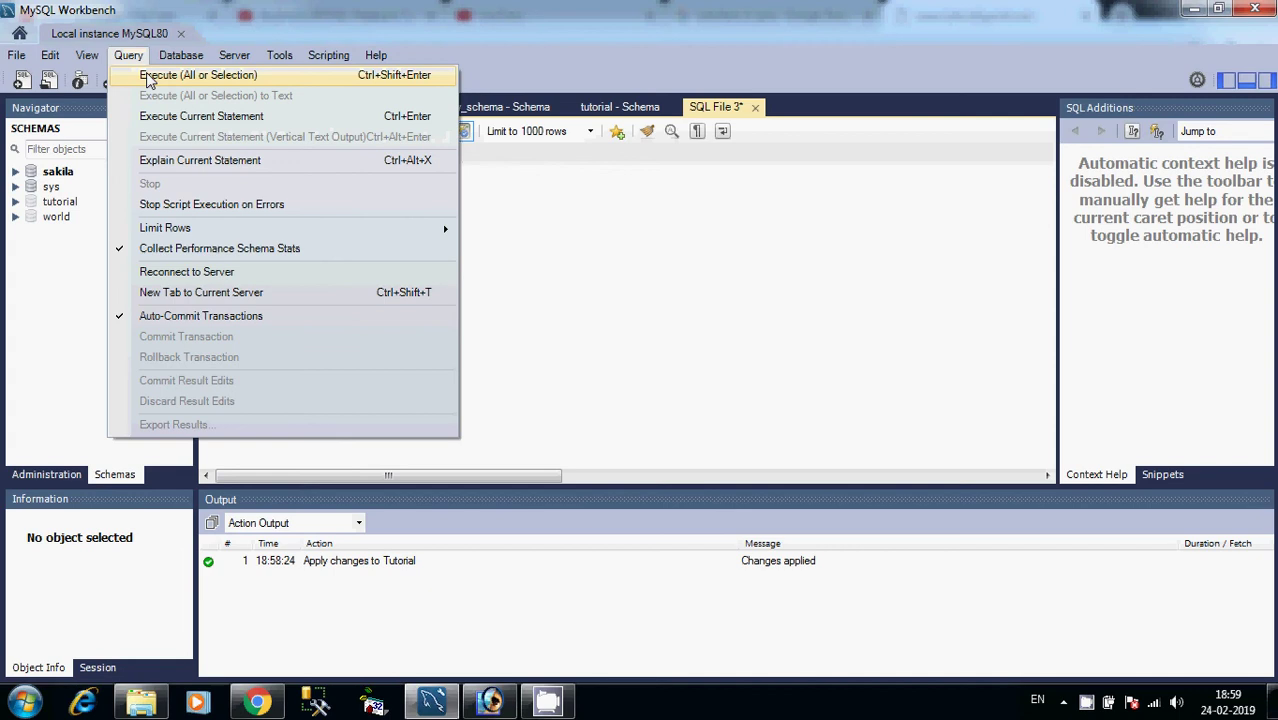
{"action": "left_click", "coordinate": [140, 80]}
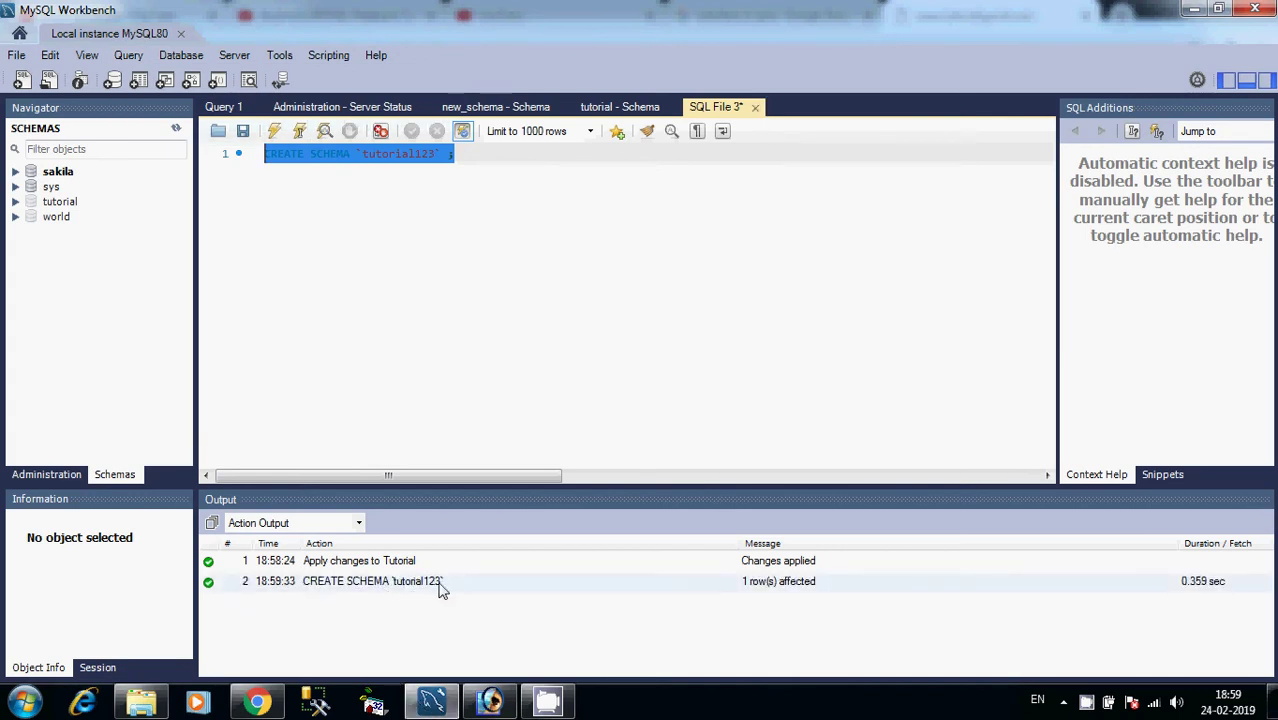
Refresh the schema list and collapse the sakila schema.
{"action": "left_click", "coordinate": [38, 242]}
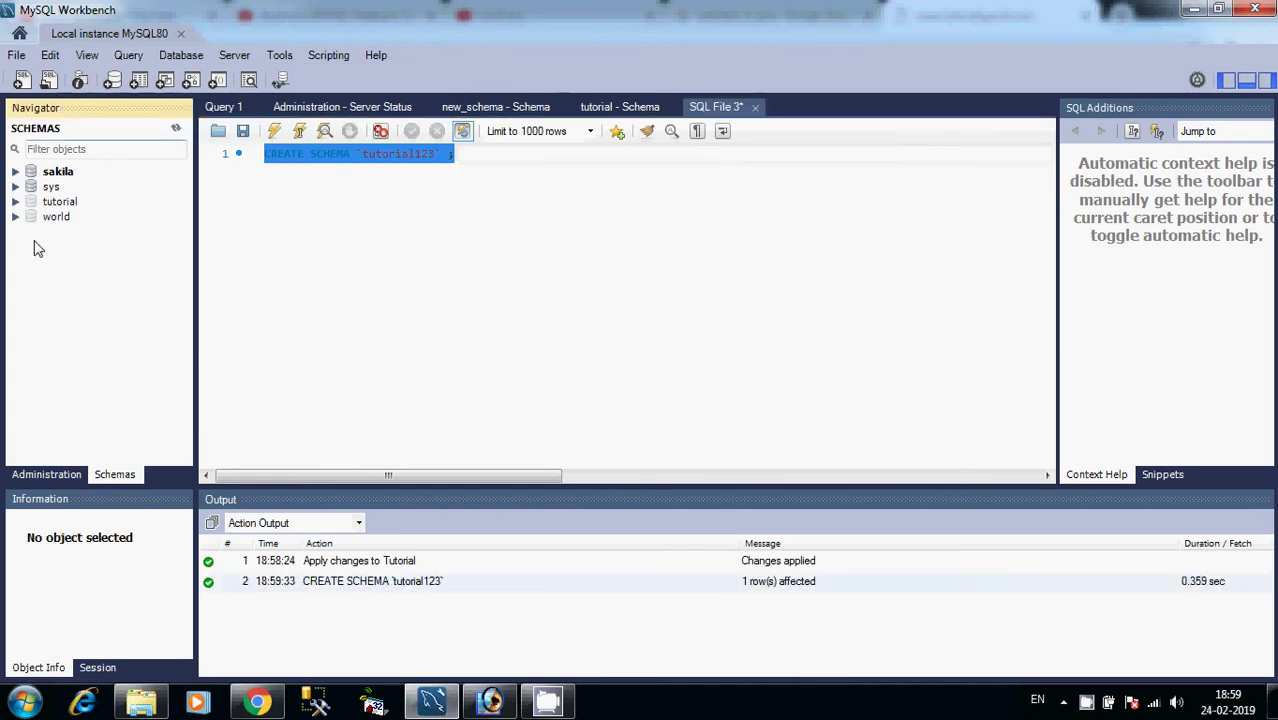
{"action": "left_click", "coordinate": [175, 131]}
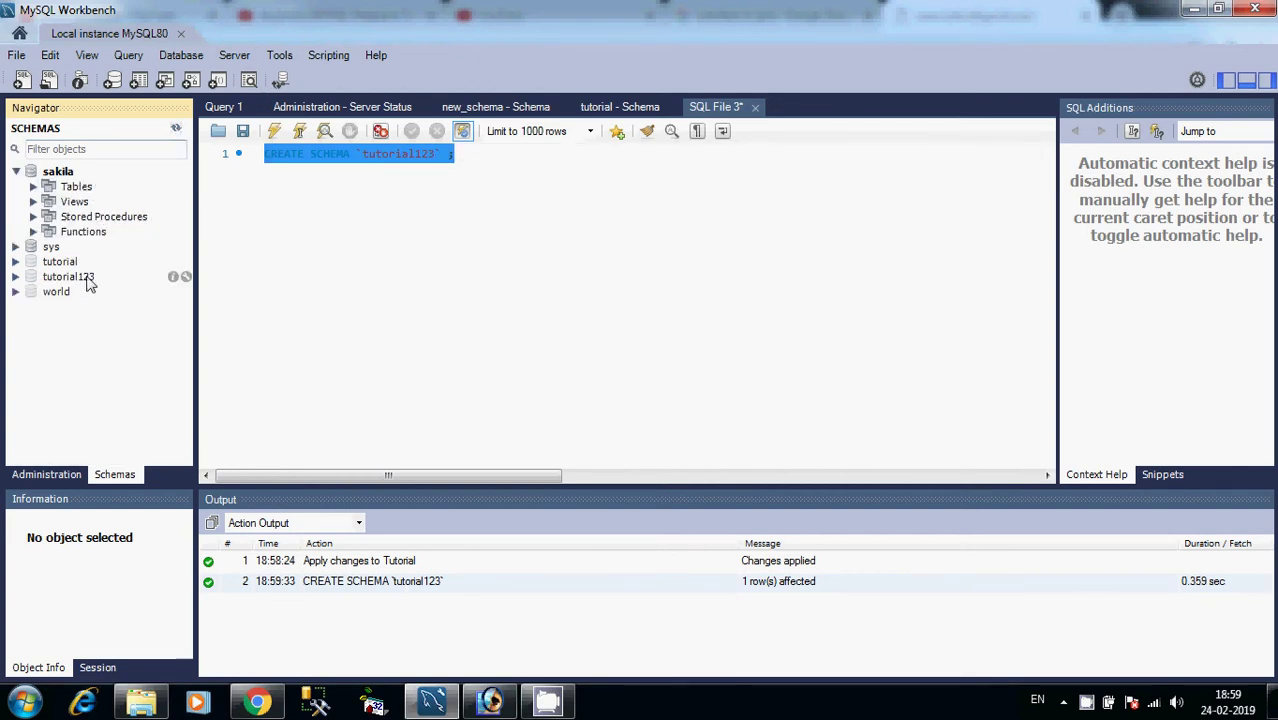
{"action": "left_click", "coordinate": [16, 171]}
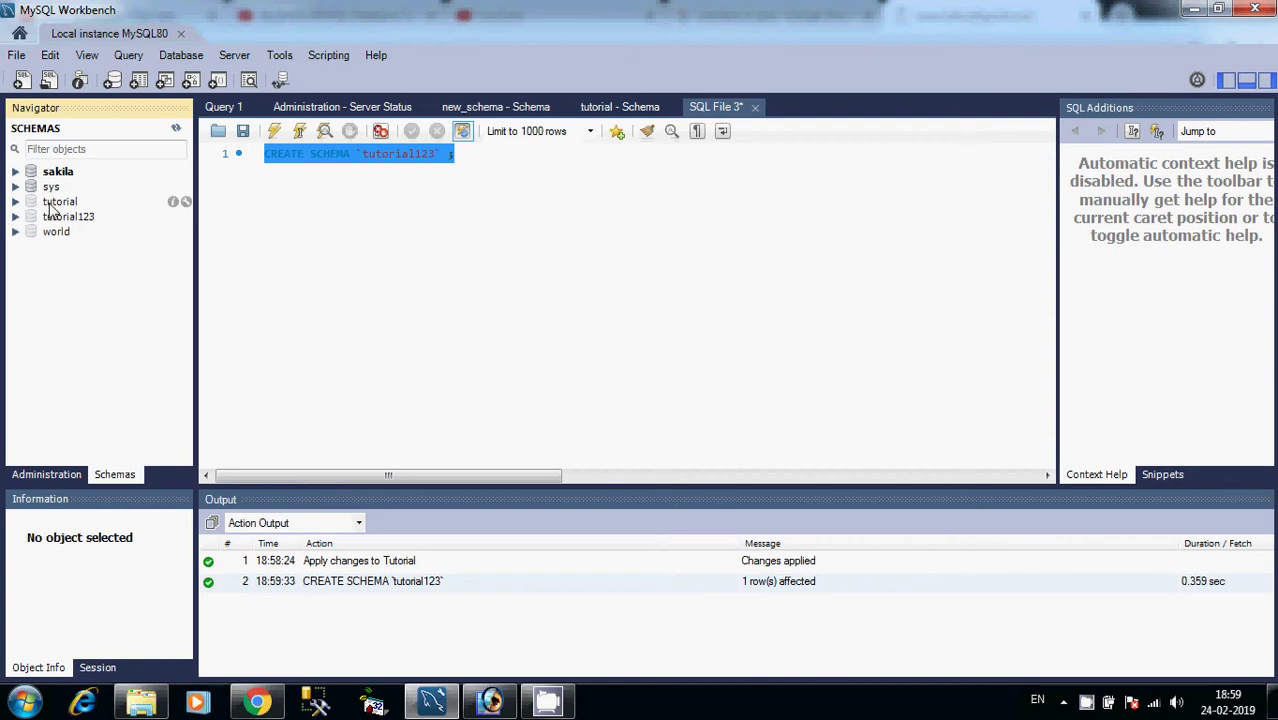
Start a new table in the tutorial schema and name it student.
{"action": "left_click", "coordinate": [16, 201]}
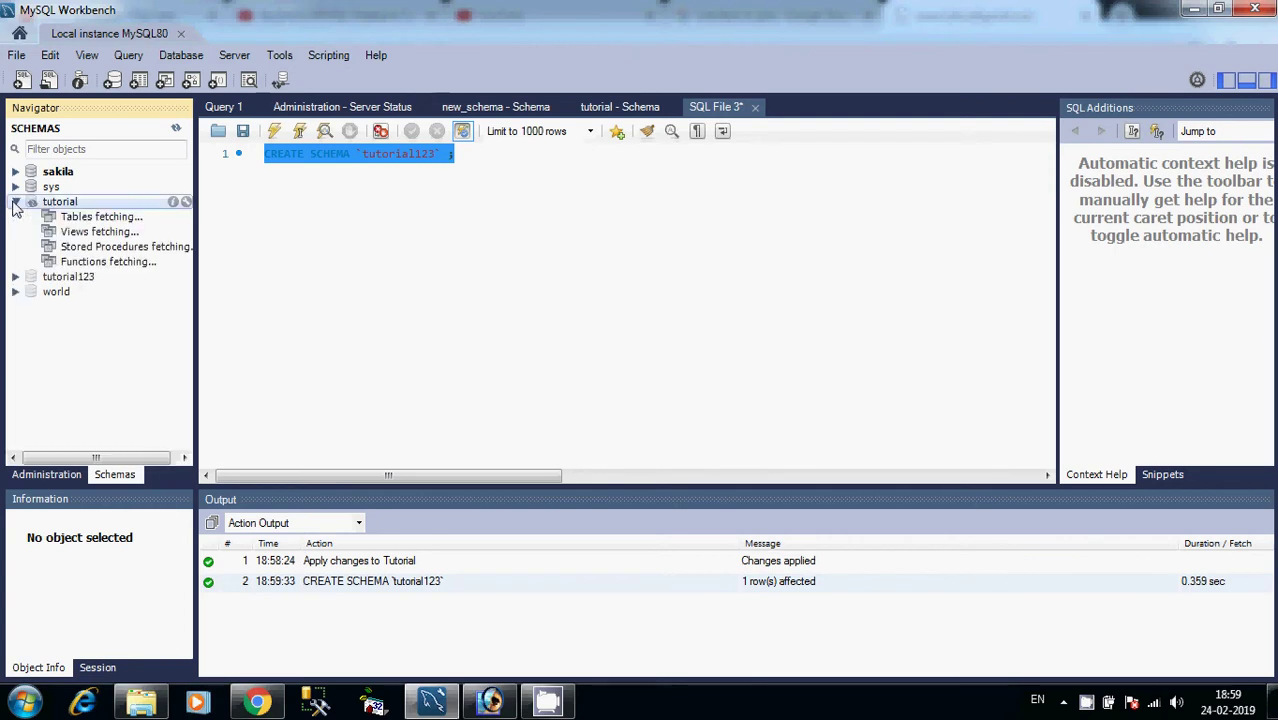
{"action": "left_click", "coordinate": [82, 220]}
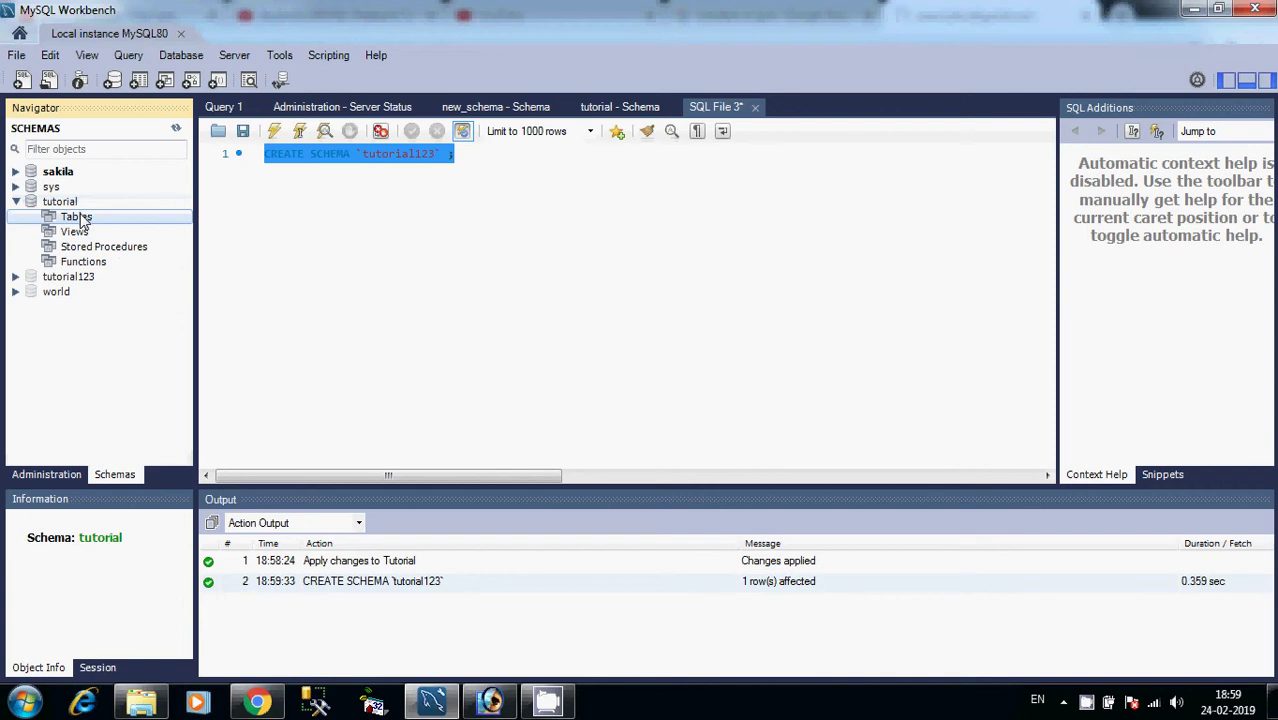
{"action": "right_click", "coordinate": [80, 216]}
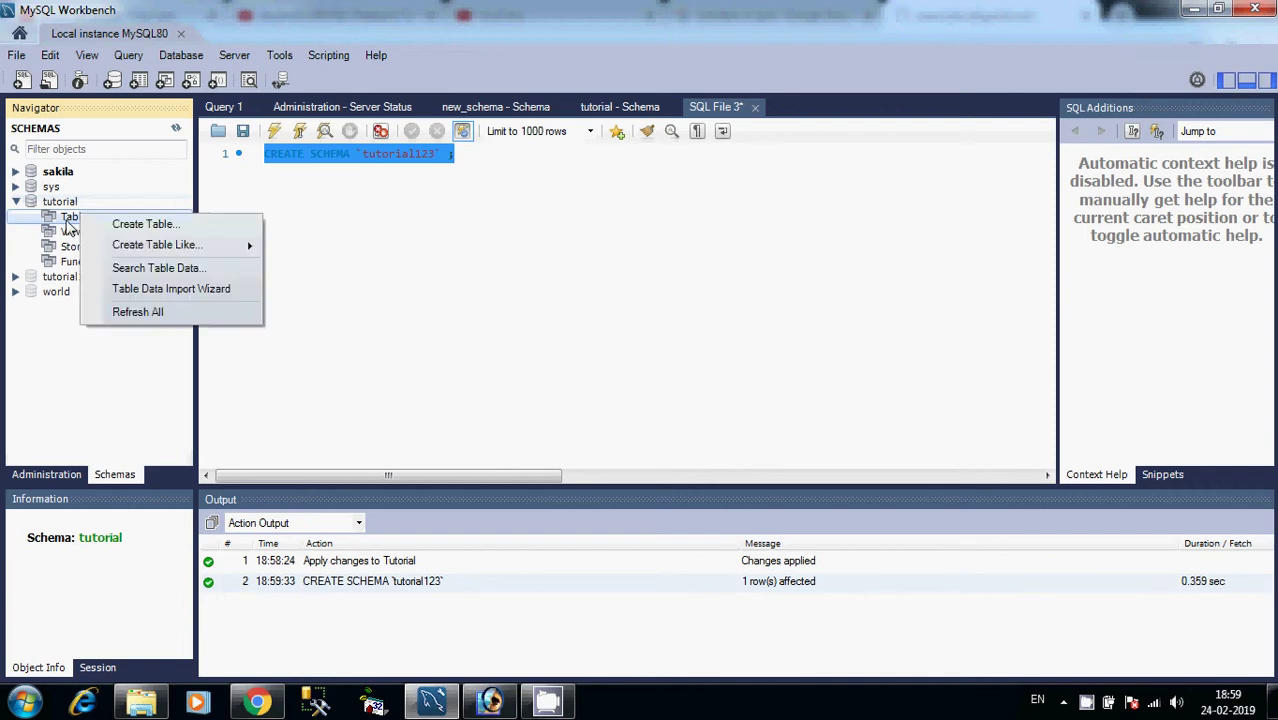
{"action": "left_click", "coordinate": [130, 230]}
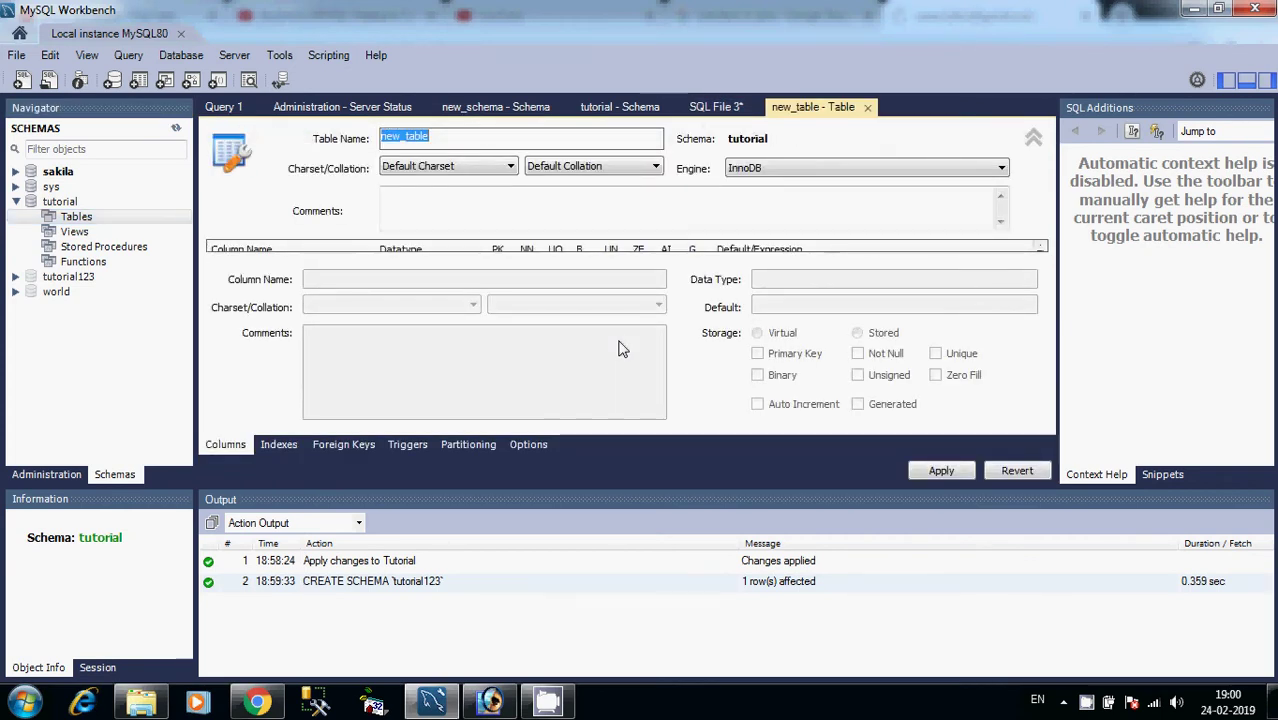
{"action": "type", "text": "student"}
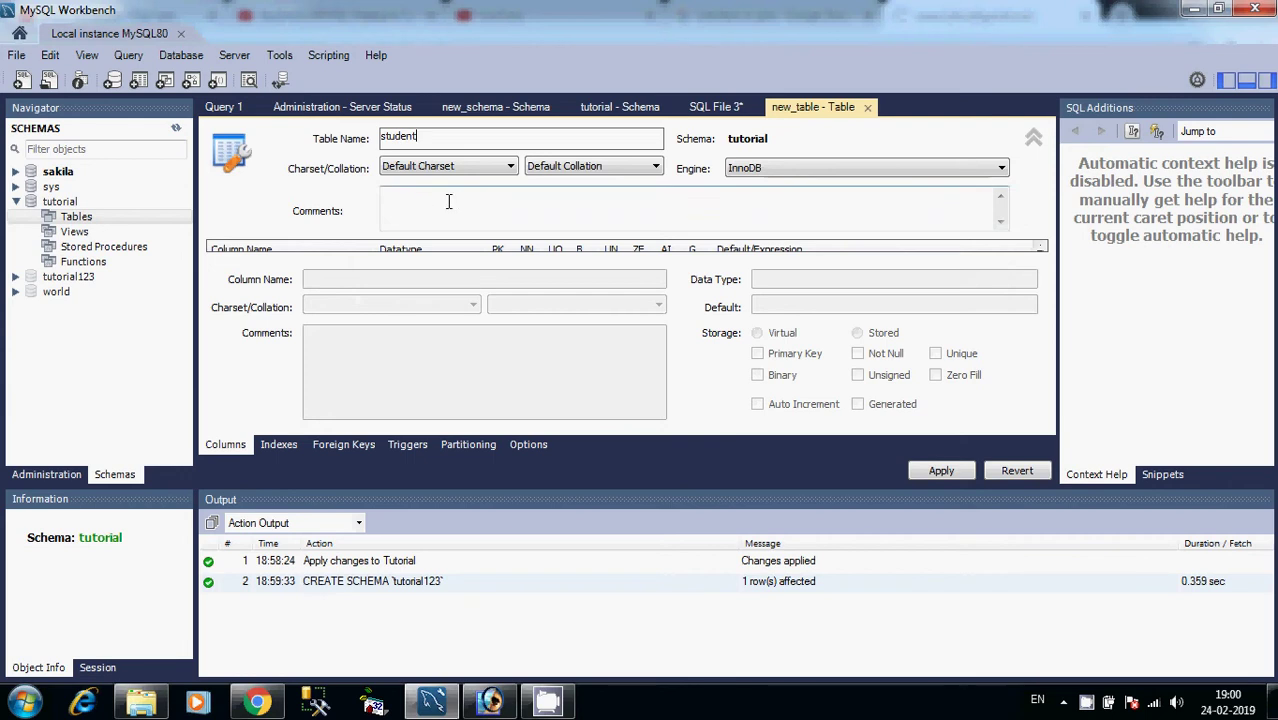
{"action": "left_click", "coordinate": [266, 251]}
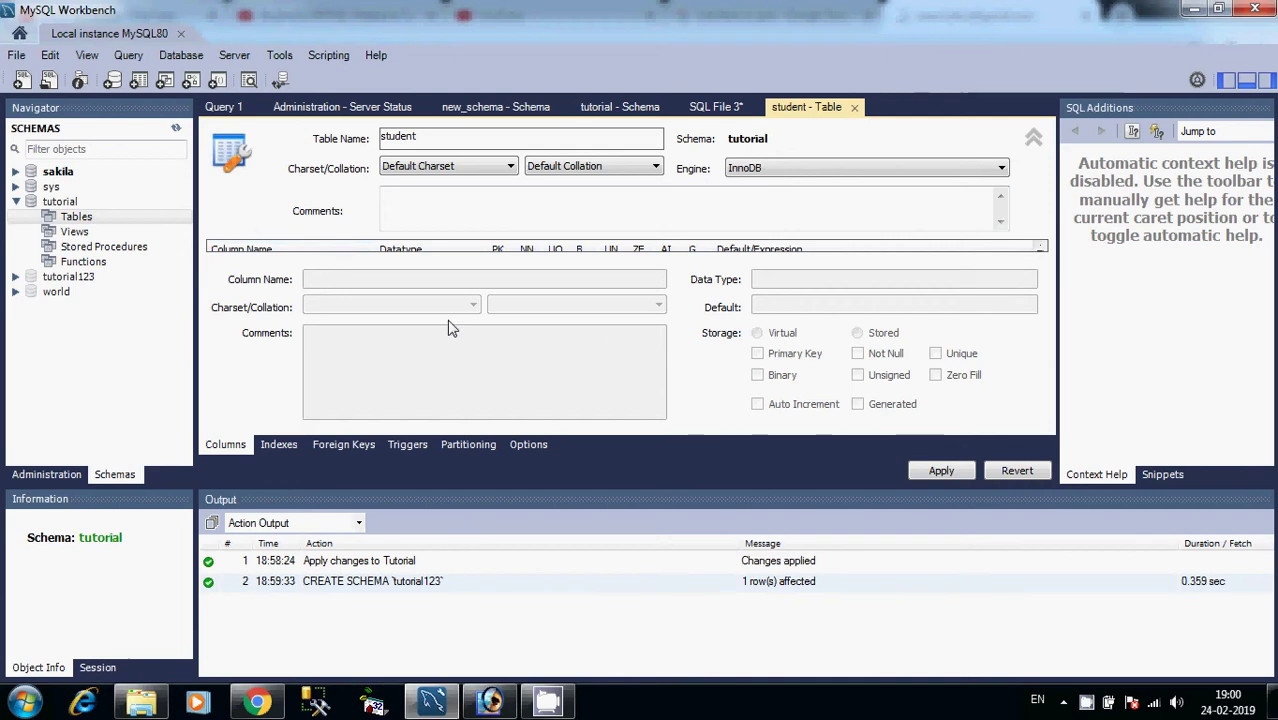
{"action": "right_click", "coordinate": [1087, 703]}
{"action": "left_click", "coordinate": [1087, 703]}
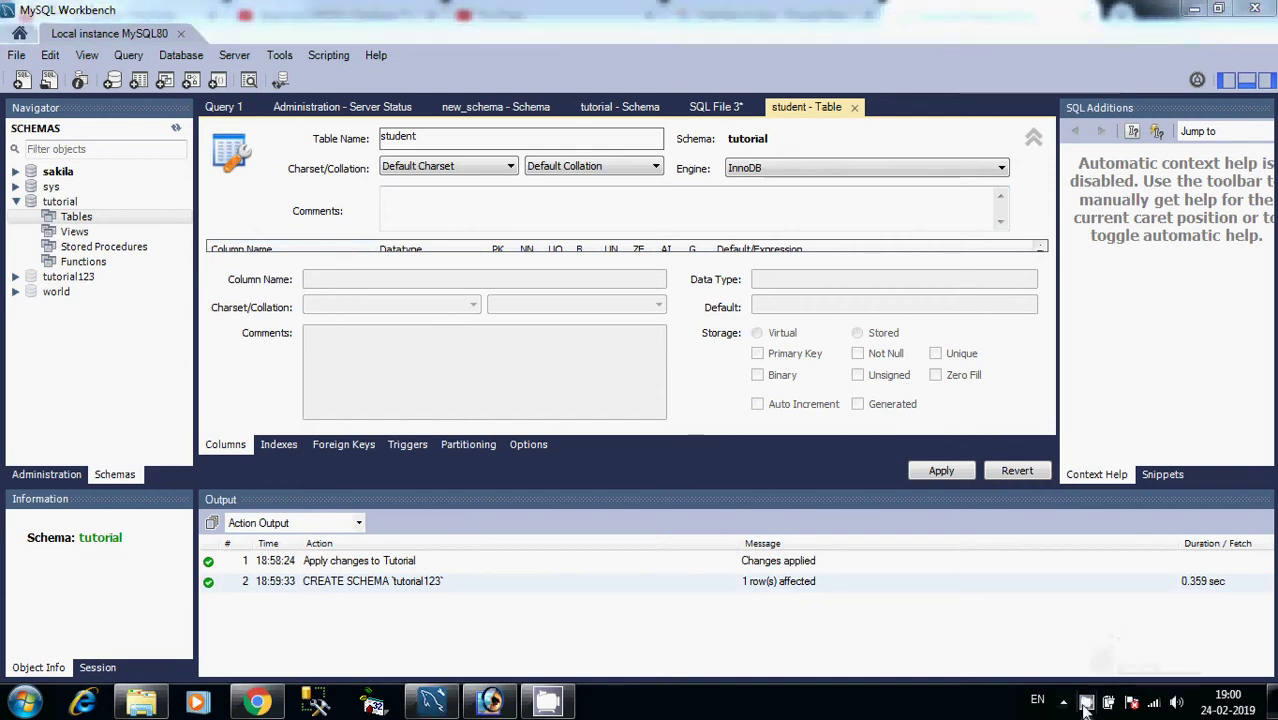
{"action": "right_click", "coordinate": [1082, 703]}
{"action": "left_click", "coordinate": [1087, 703]}
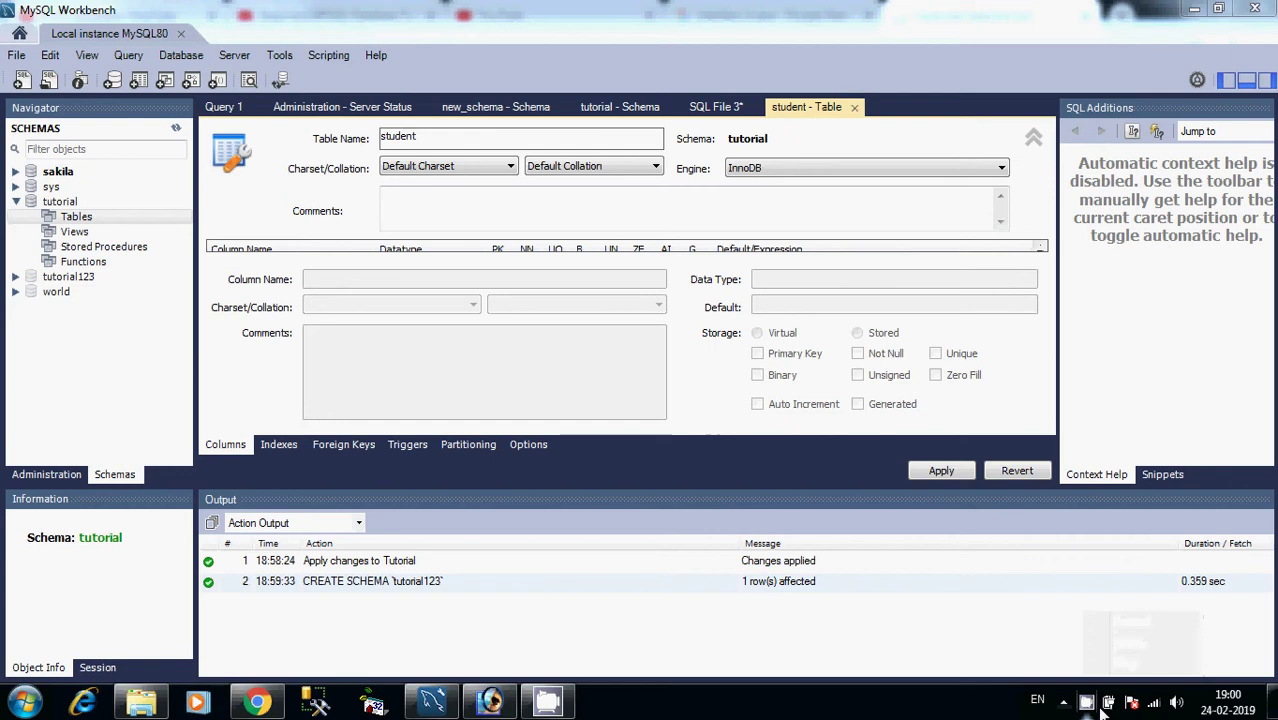
{"action": "right_click", "coordinate": [1094, 703]}
{"action": "left_click", "coordinate": [1087, 703]}
{"action": "right_click", "coordinate": [1089, 703]}
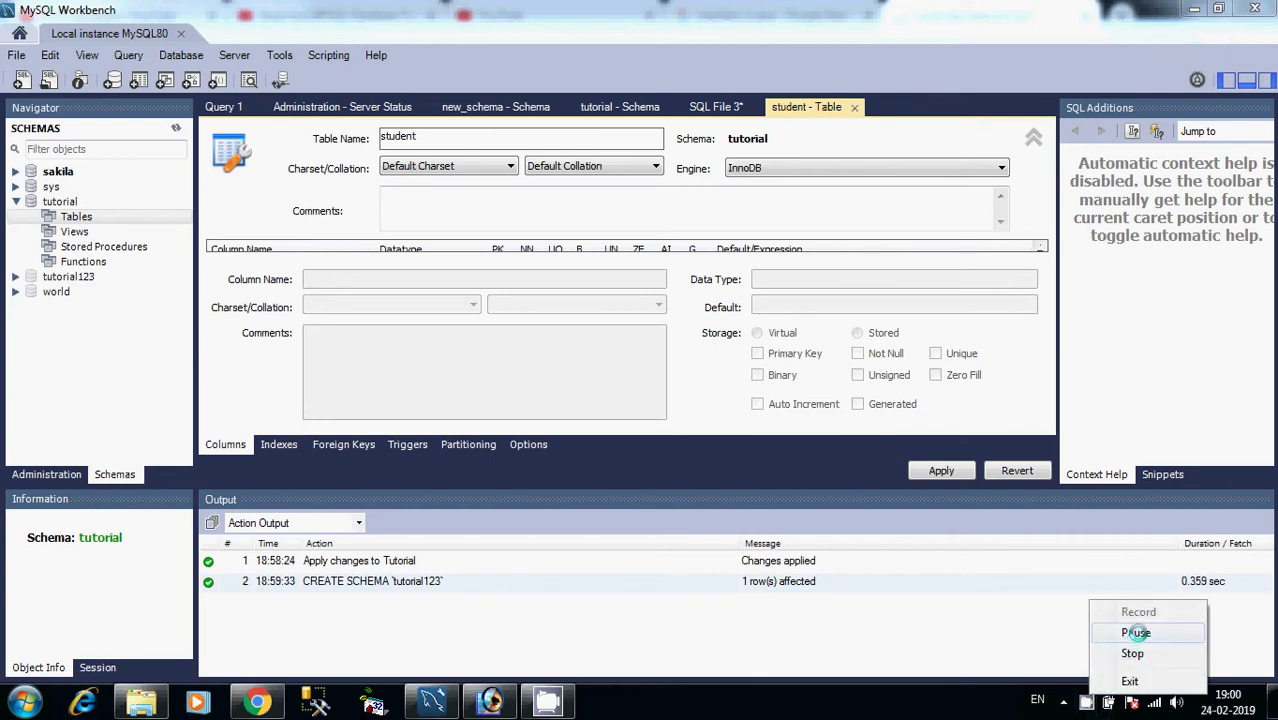
{"action": "left_click", "coordinate": [1138, 632]}
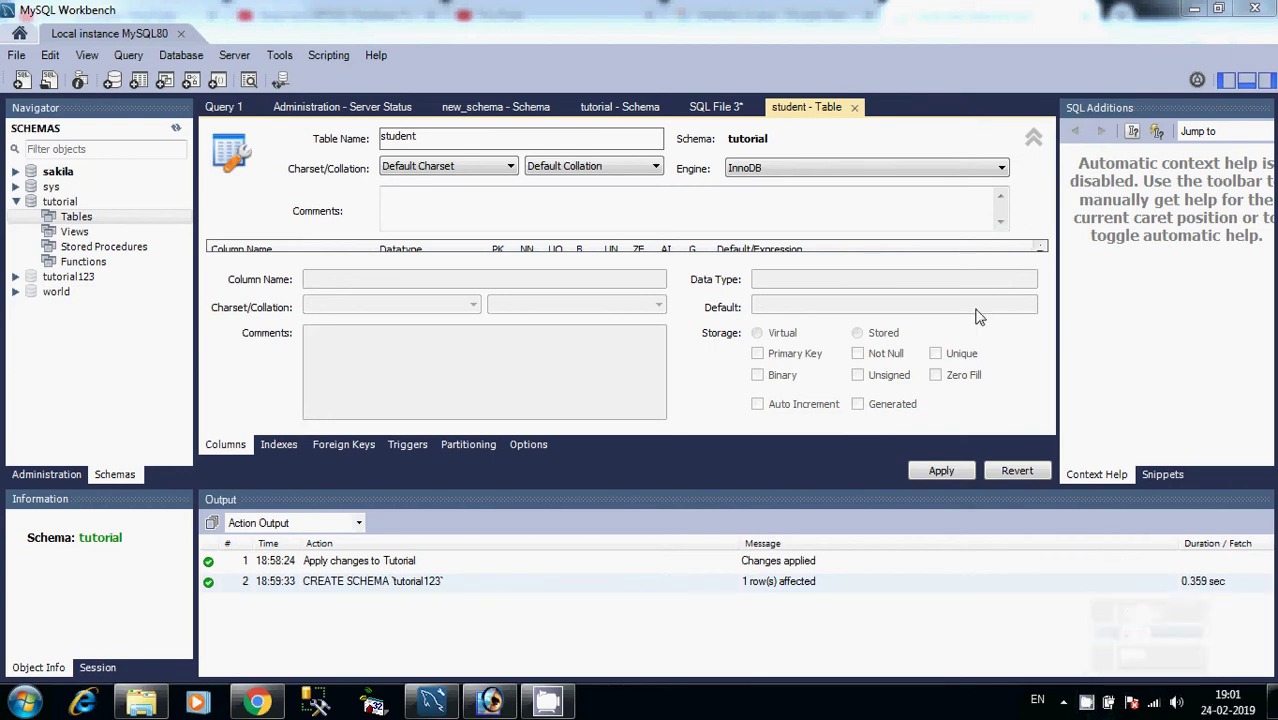
Add a column called name with data type VARCHAR(15) to the student table and clear its primary key flag.
{"action": "left_click", "coordinate": [1033, 139]}
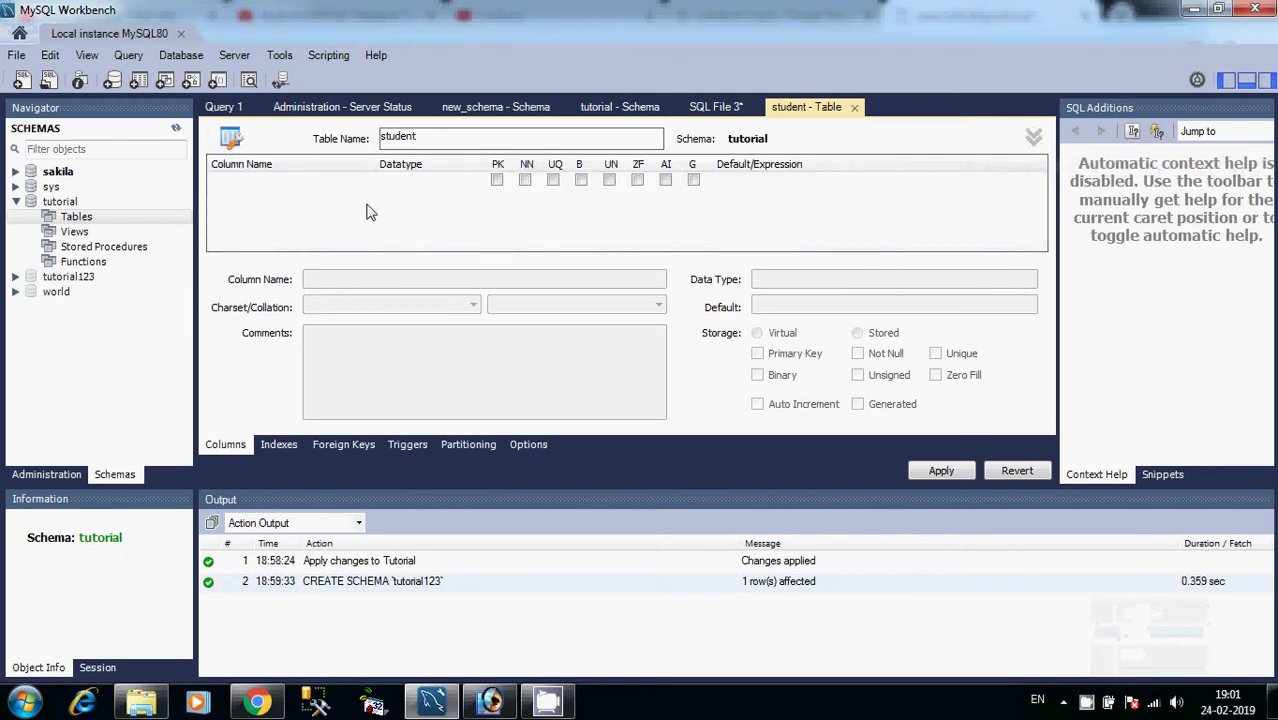
{"action": "left_click", "coordinate": [268, 175]}
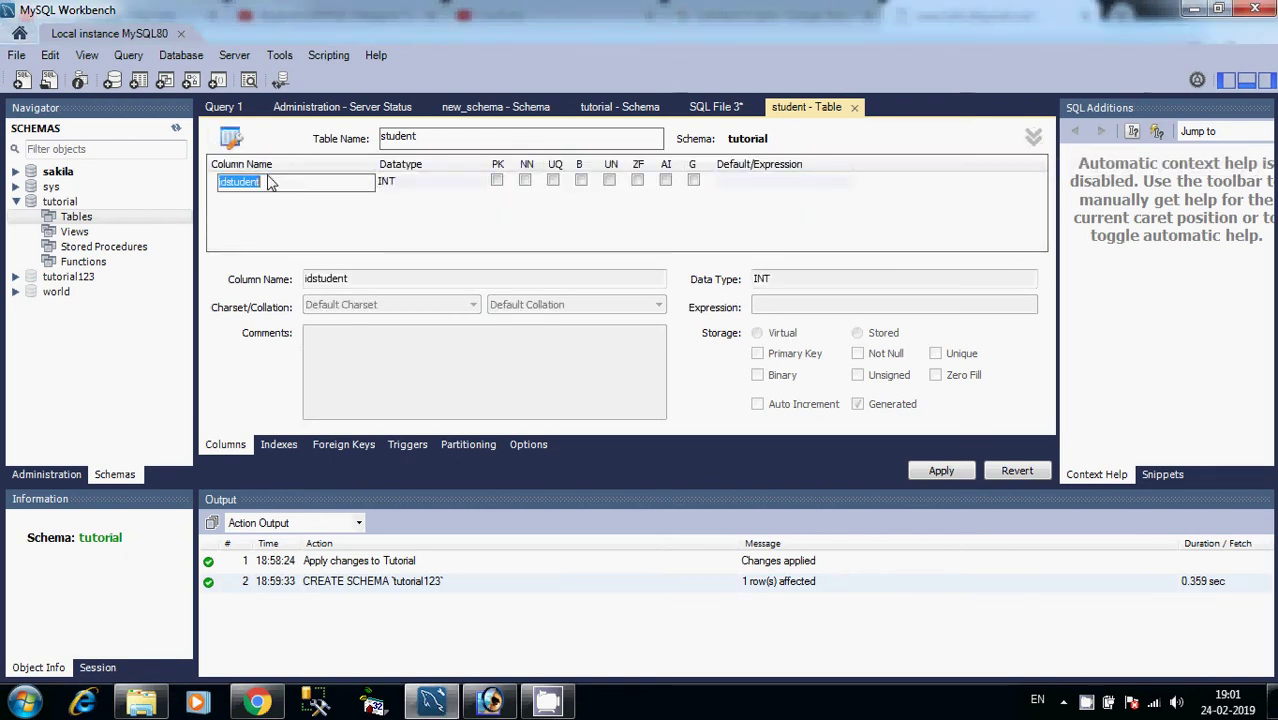
{"action": "type", "text": "name"}
{"action": "left_click", "coordinate": [465, 187]}
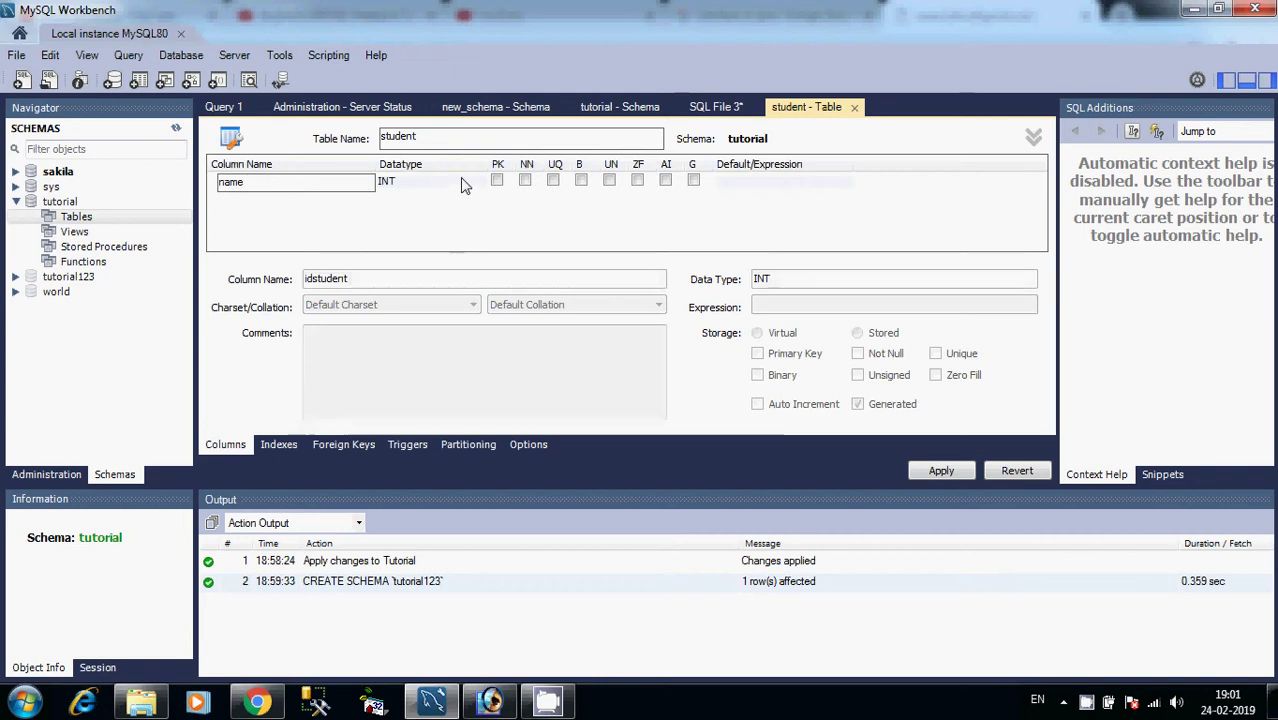
{"action": "left_click", "coordinate": [479, 184]}
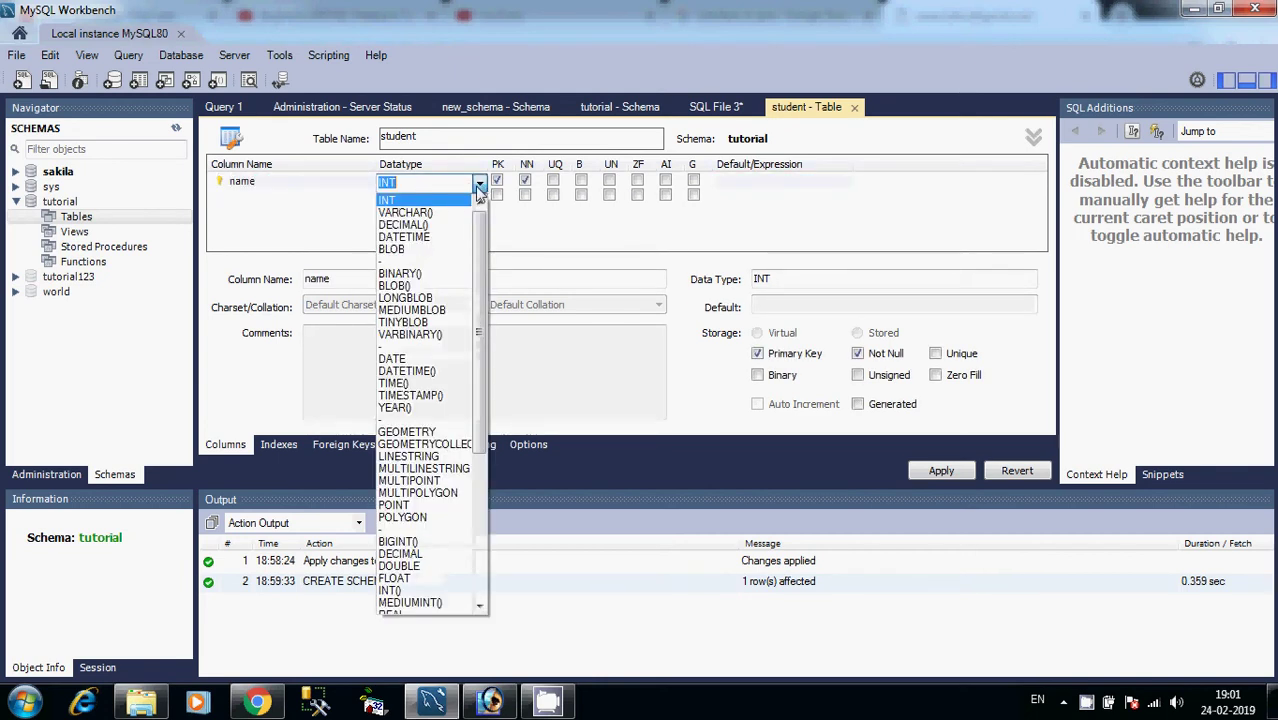
{"action": "left_click", "coordinate": [440, 212]}
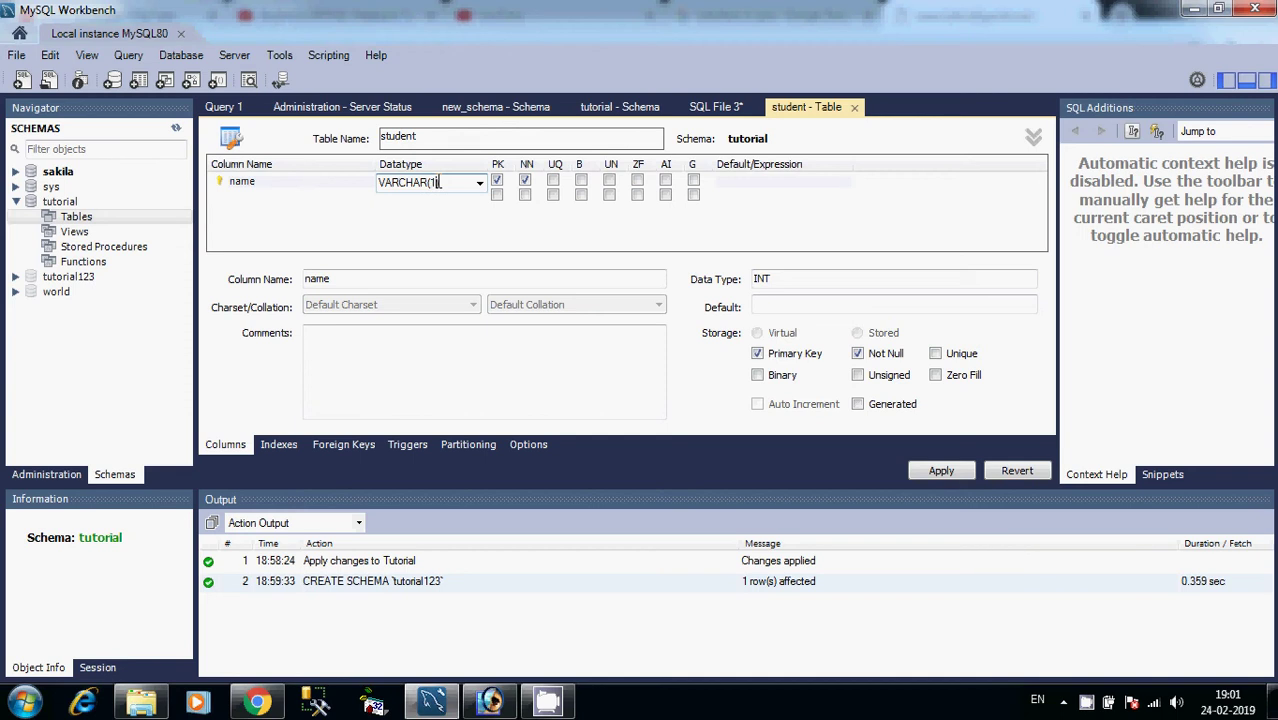
{"action": "type", "text": "15"}
{"action": "left_click", "coordinate": [497, 181]}
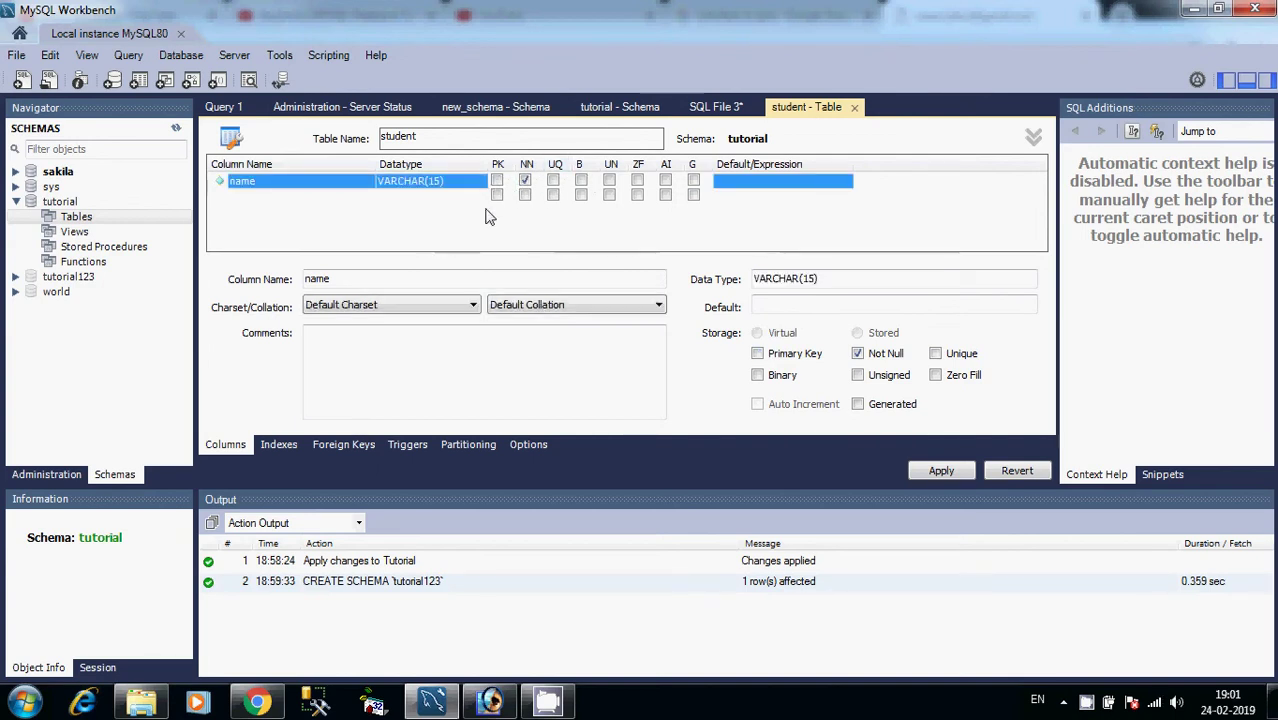
Add a second column called rollno with data type INT and make it the primary key.
{"action": "left_click", "coordinate": [257, 198]}
{"action": "left_click", "coordinate": [279, 197]}
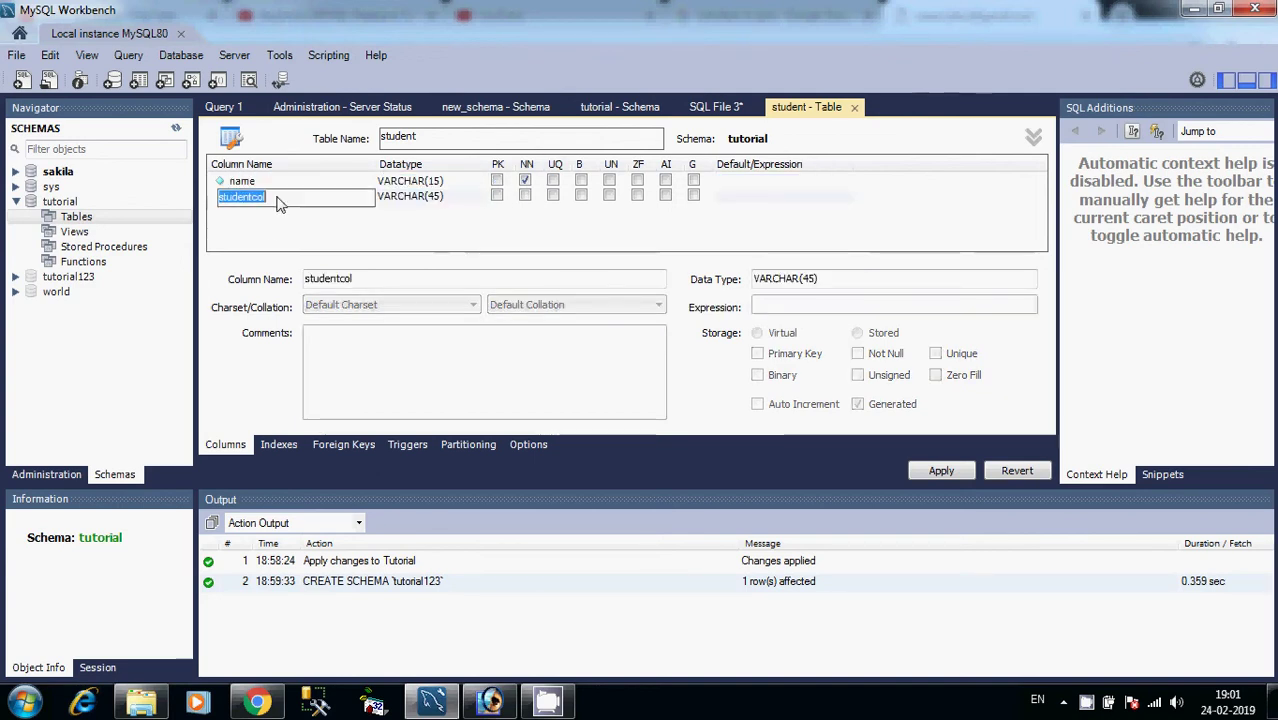
{"action": "key", "text": "BackSpace"}
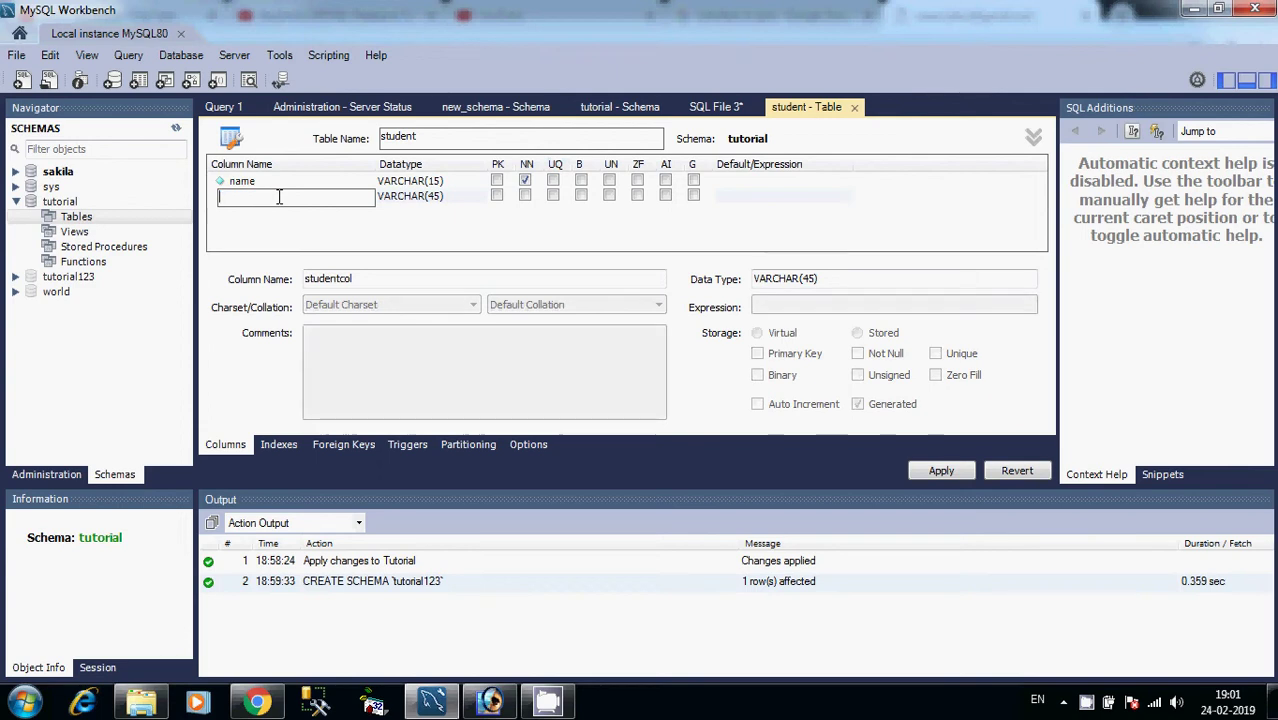
{"action": "type", "text": "rollno"}
{"action": "left_click", "coordinate": [428, 202]}
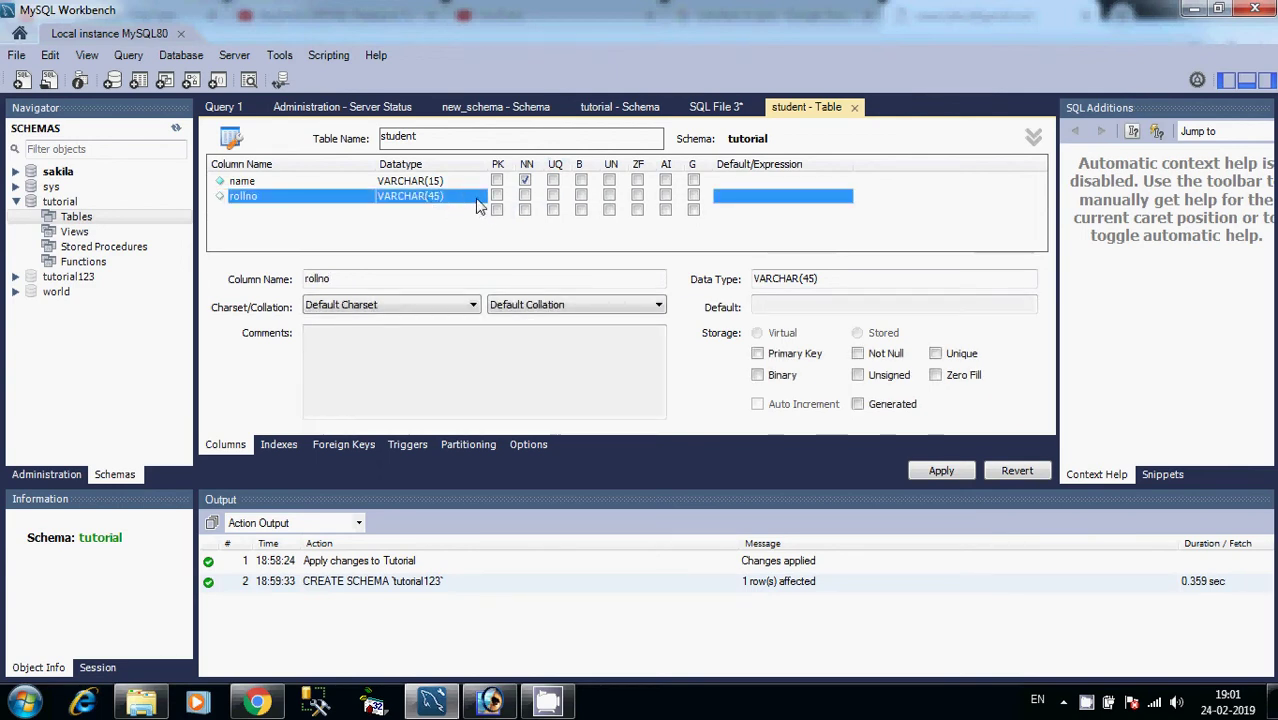
{"action": "left_click", "coordinate": [479, 204]}
{"action": "left_click", "coordinate": [425, 216]}
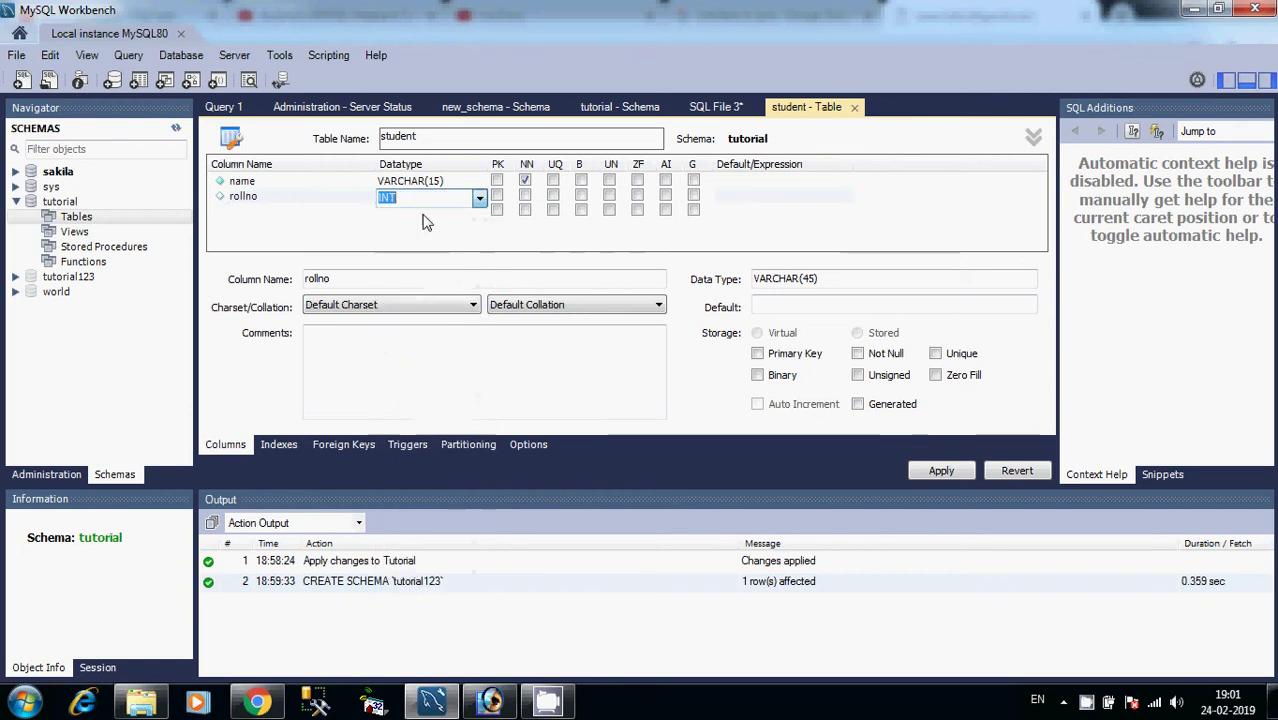
{"action": "left_click", "coordinate": [495, 197]}
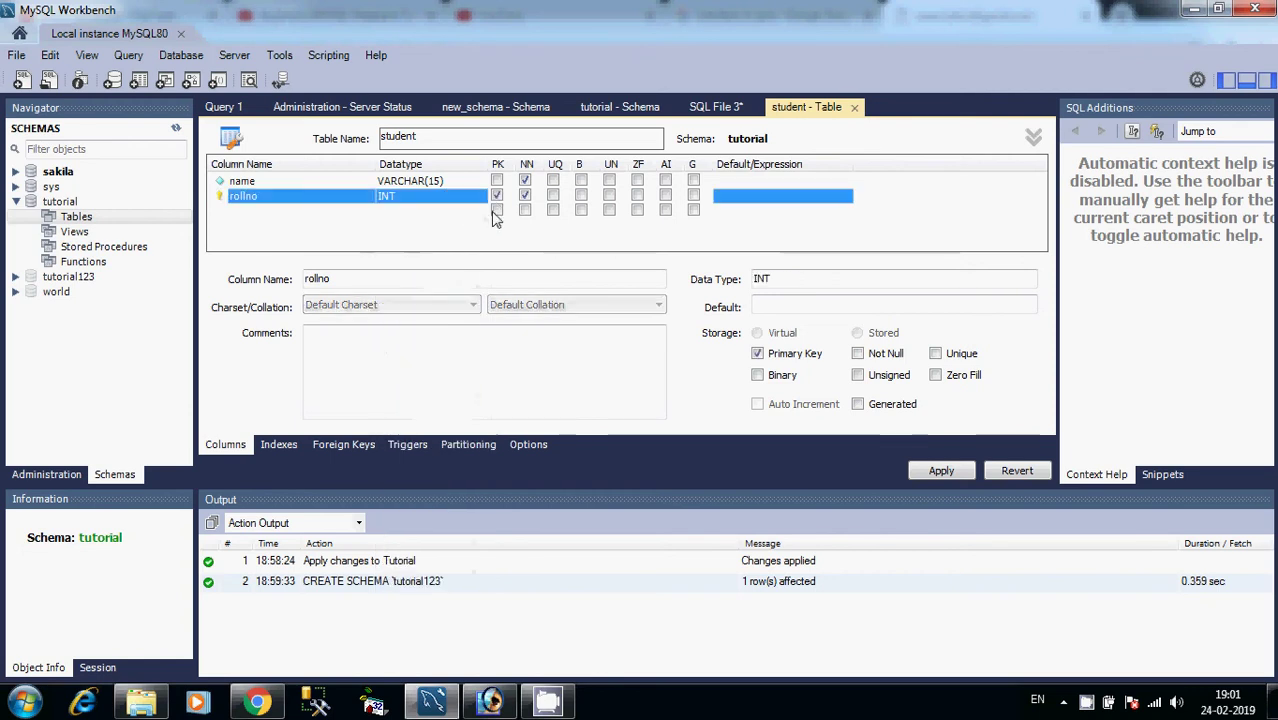
{"action": "left_click", "coordinate": [424, 250]}
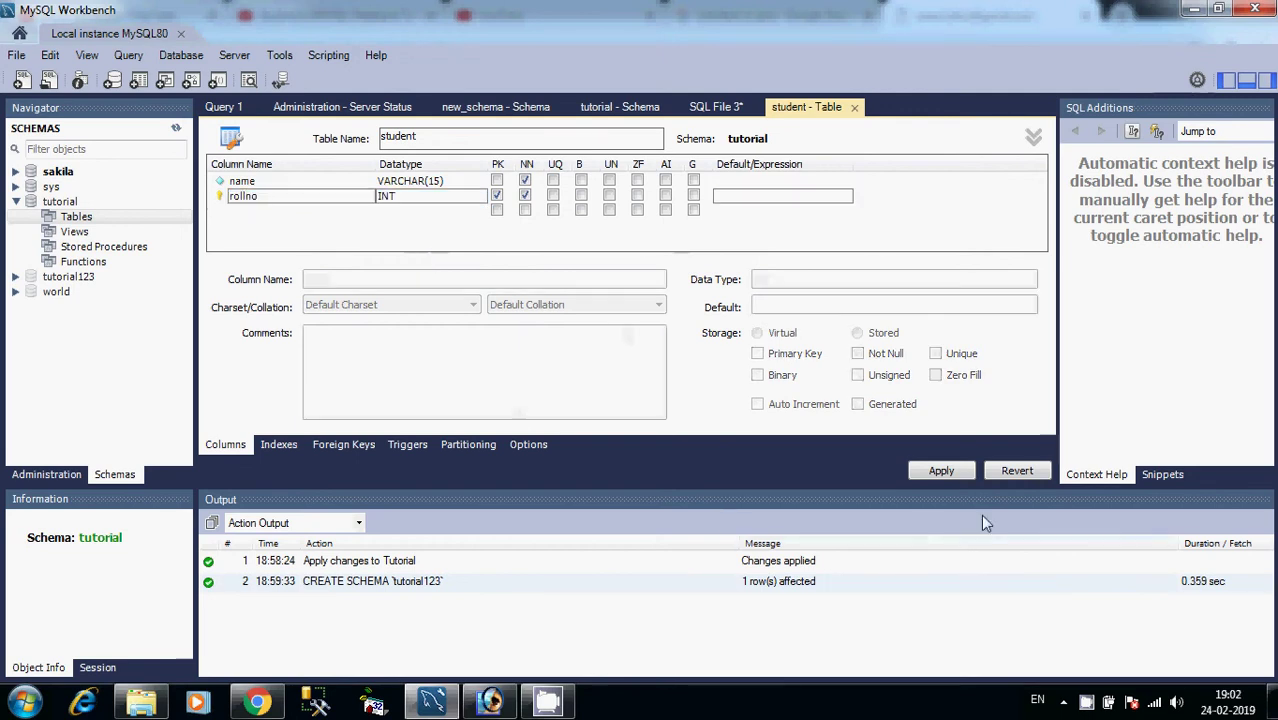
Apply the student table to the database, copying the generated CREATE TABLE statement before running the script.
{"action": "left_click", "coordinate": [937, 470]}
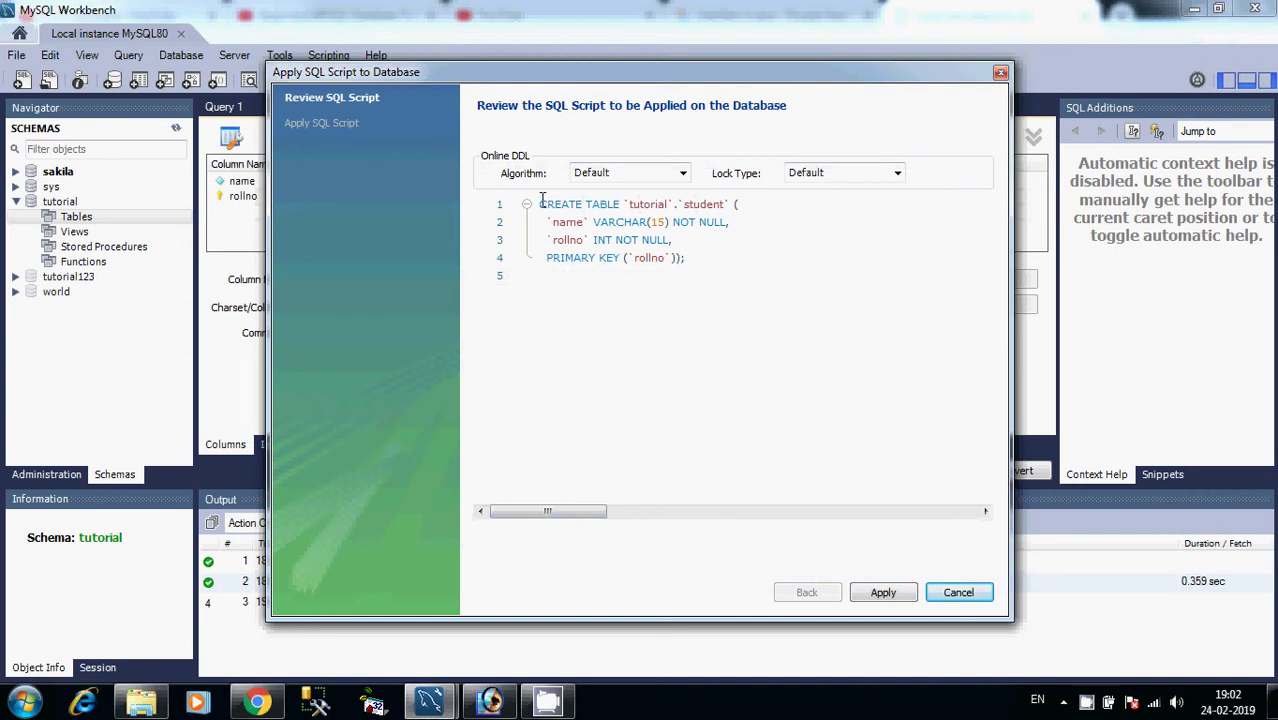
{"action": "left_click_drag", "start_coordinate": [540, 204], "coordinate": [703, 259]}
{"action": "key", "text": "ctrl+c"}
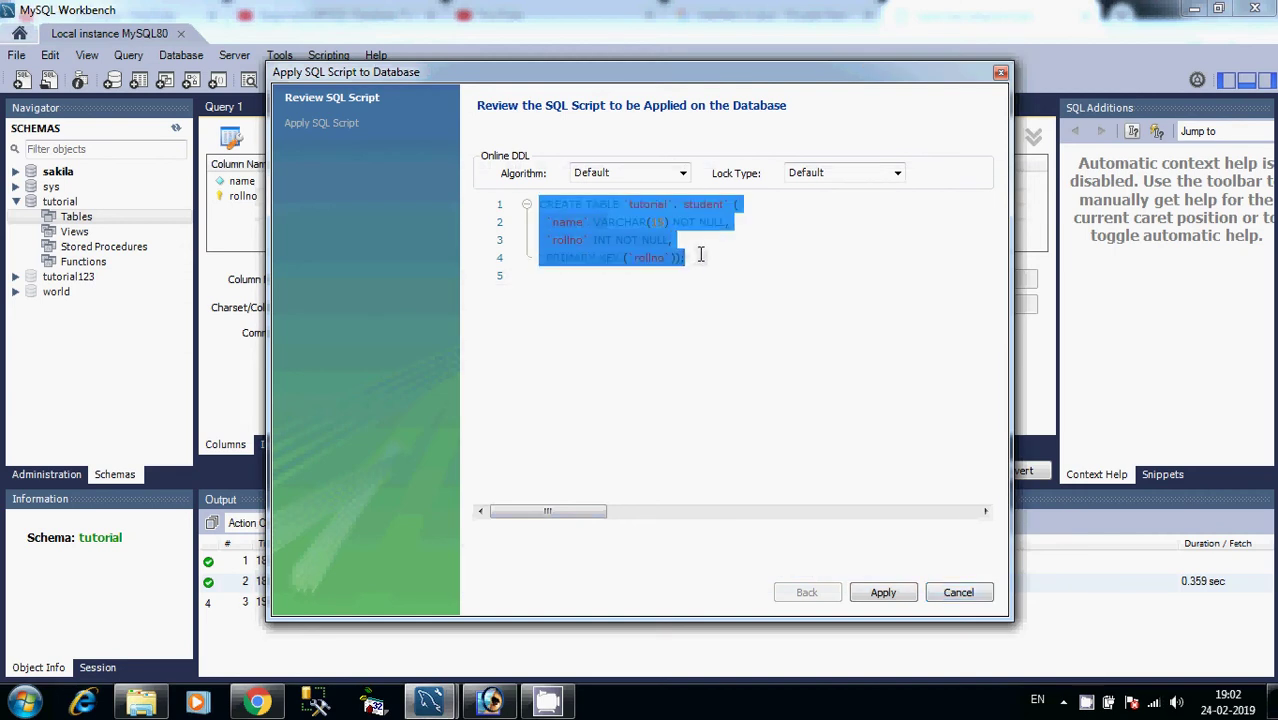
{"action": "left_click", "coordinate": [906, 592]}
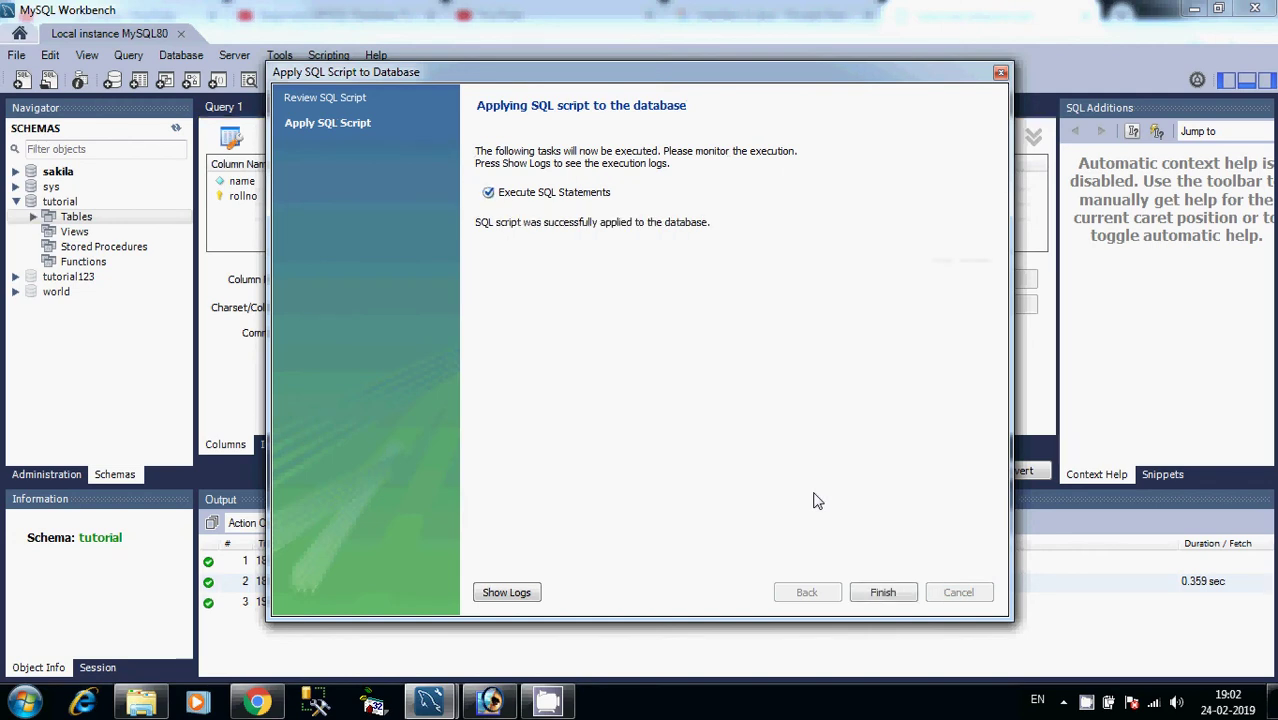
{"action": "left_click", "coordinate": [882, 593]}
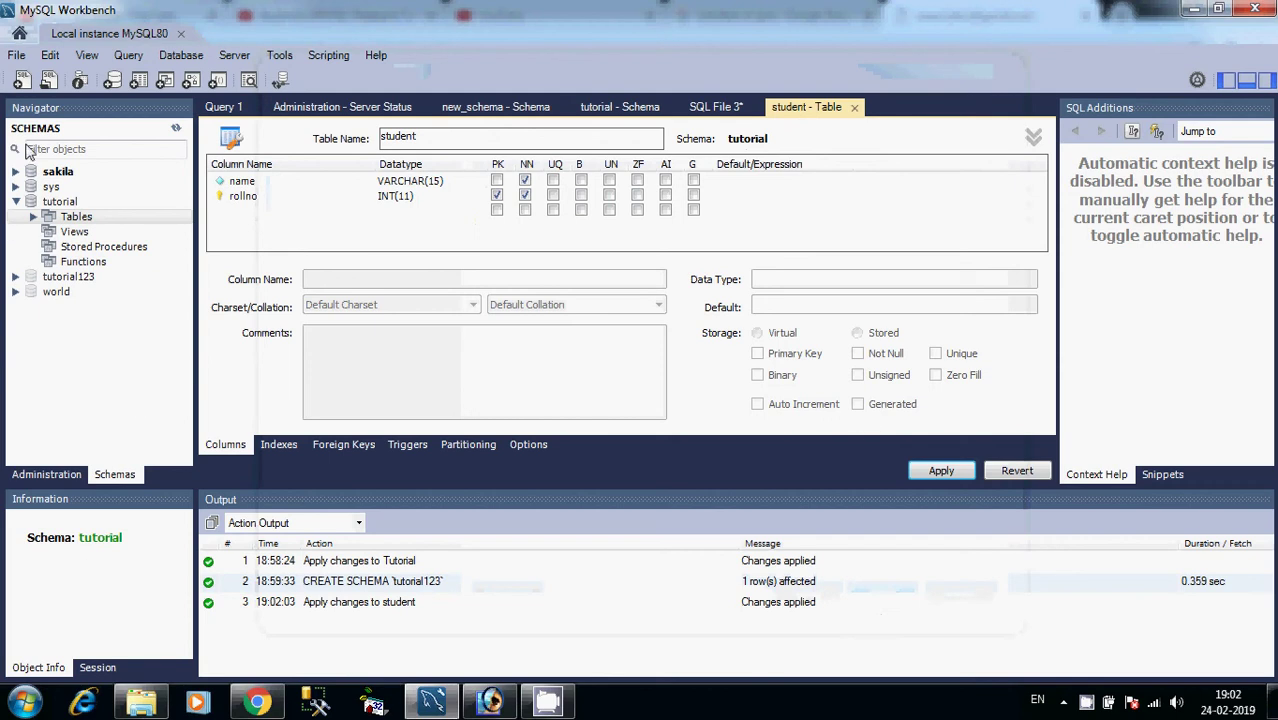
Expand the student table under the tutorial schema and query its rows with the 1000-row limit.
{"action": "left_click", "coordinate": [33, 216]}
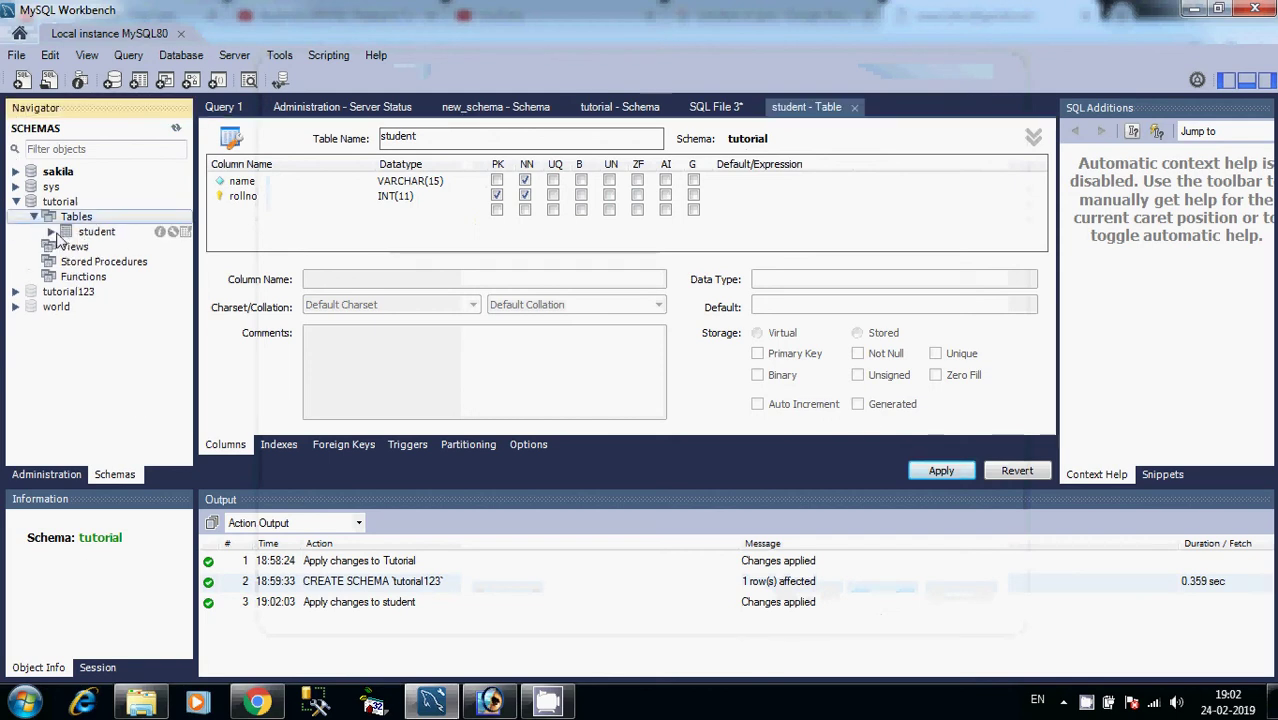
{"action": "left_click", "coordinate": [51, 231]}
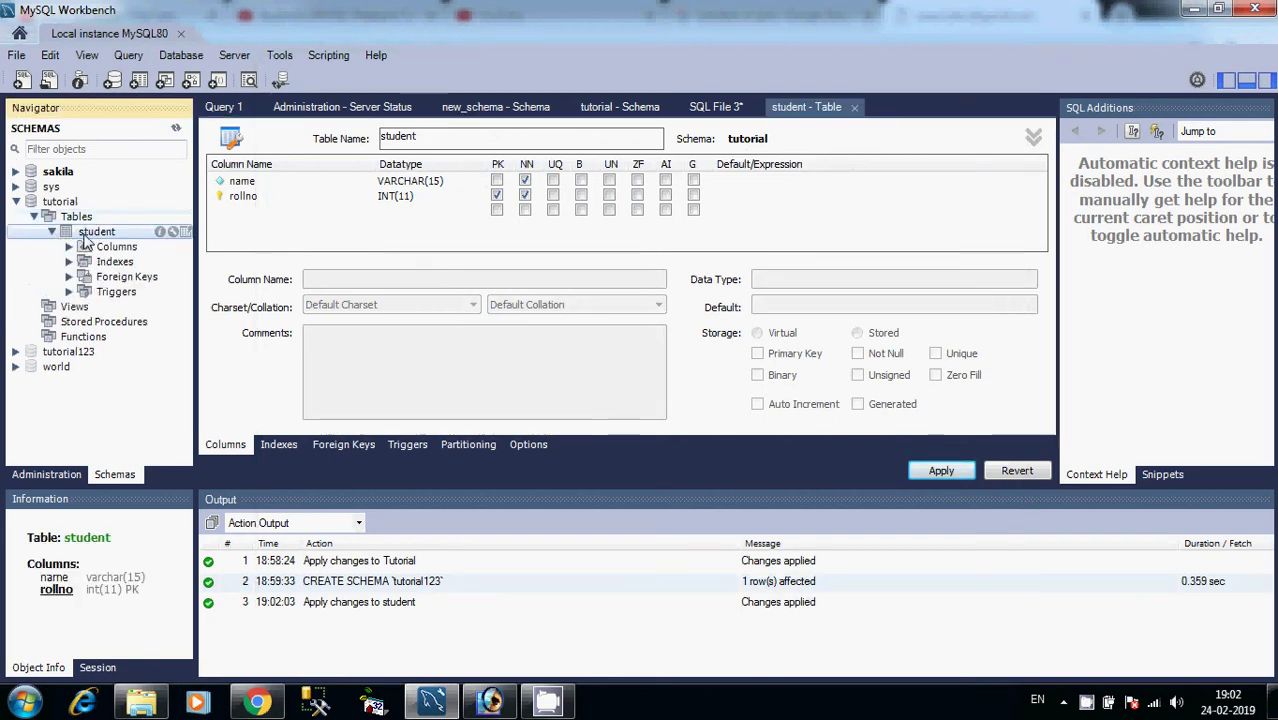
{"action": "right_click", "coordinate": [85, 237]}
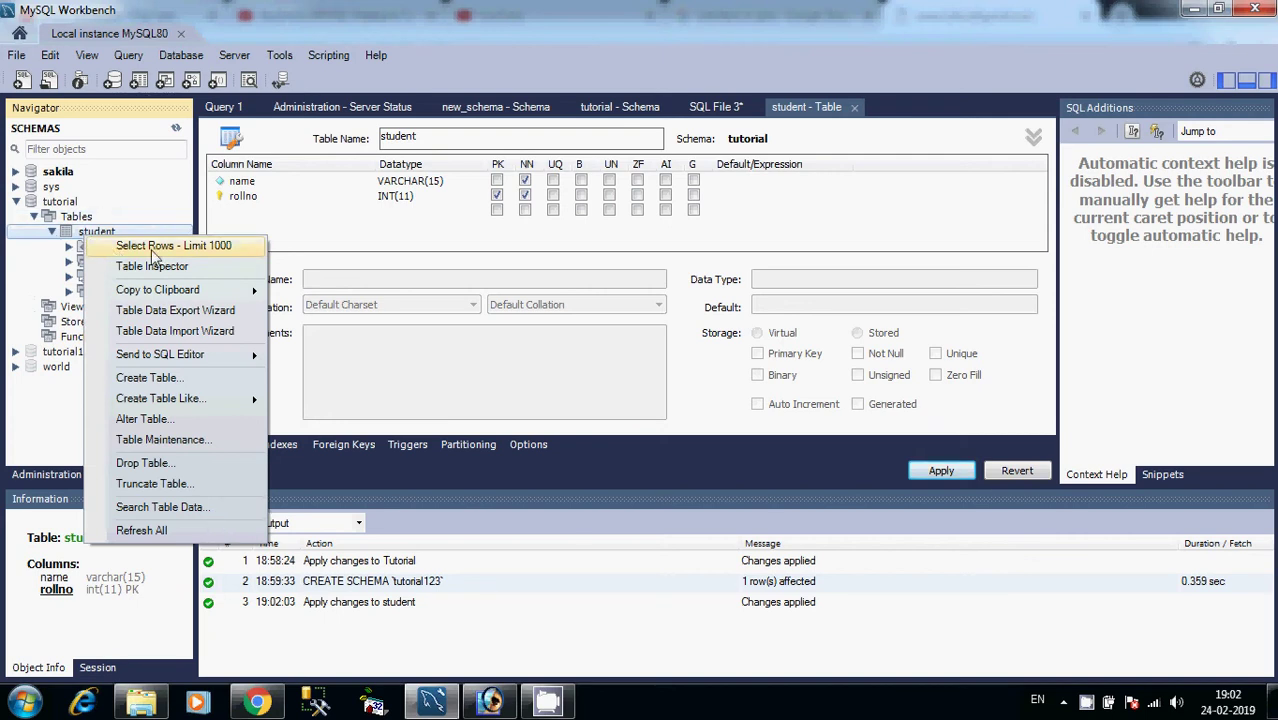
{"action": "left_click", "coordinate": [213, 258]}
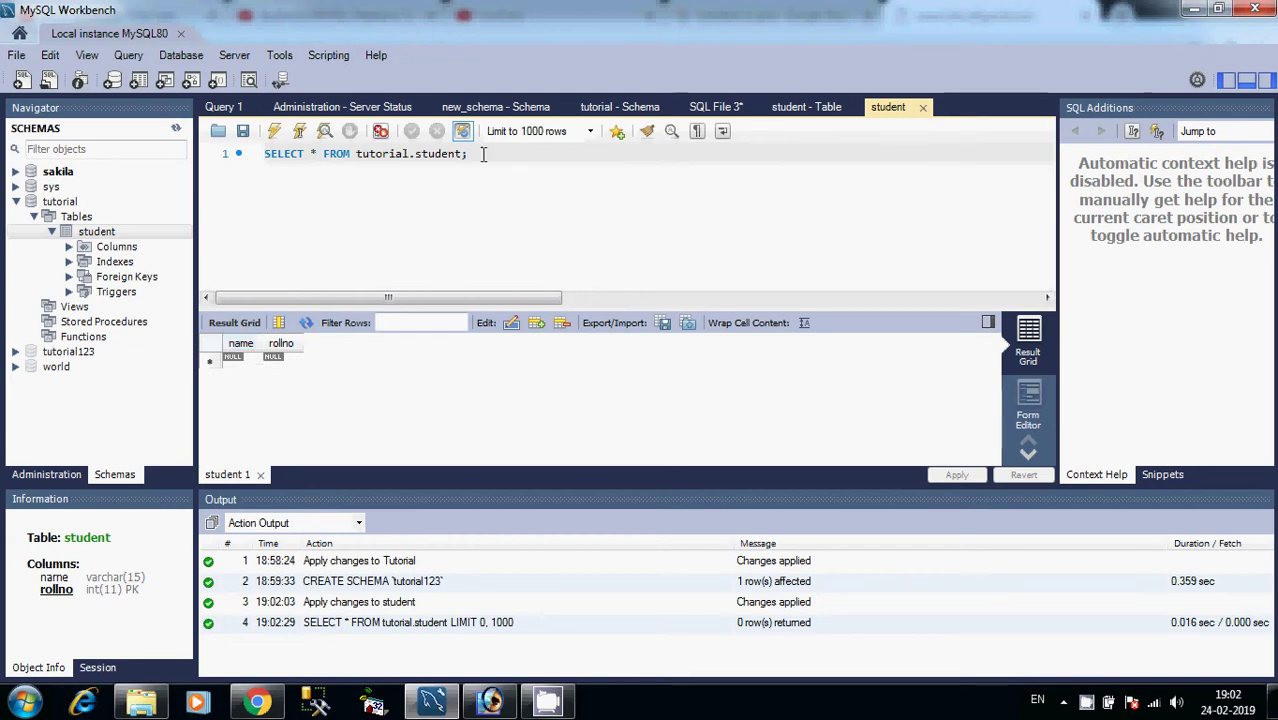
Replace the SELECT query with the copied CREATE TABLE statement and change its schema name to tutorial123.
{"action": "left_click_drag", "start_coordinate": [481, 154], "coordinate": [204, 145]}
{"action": "key", "text": "ctrl+v"}
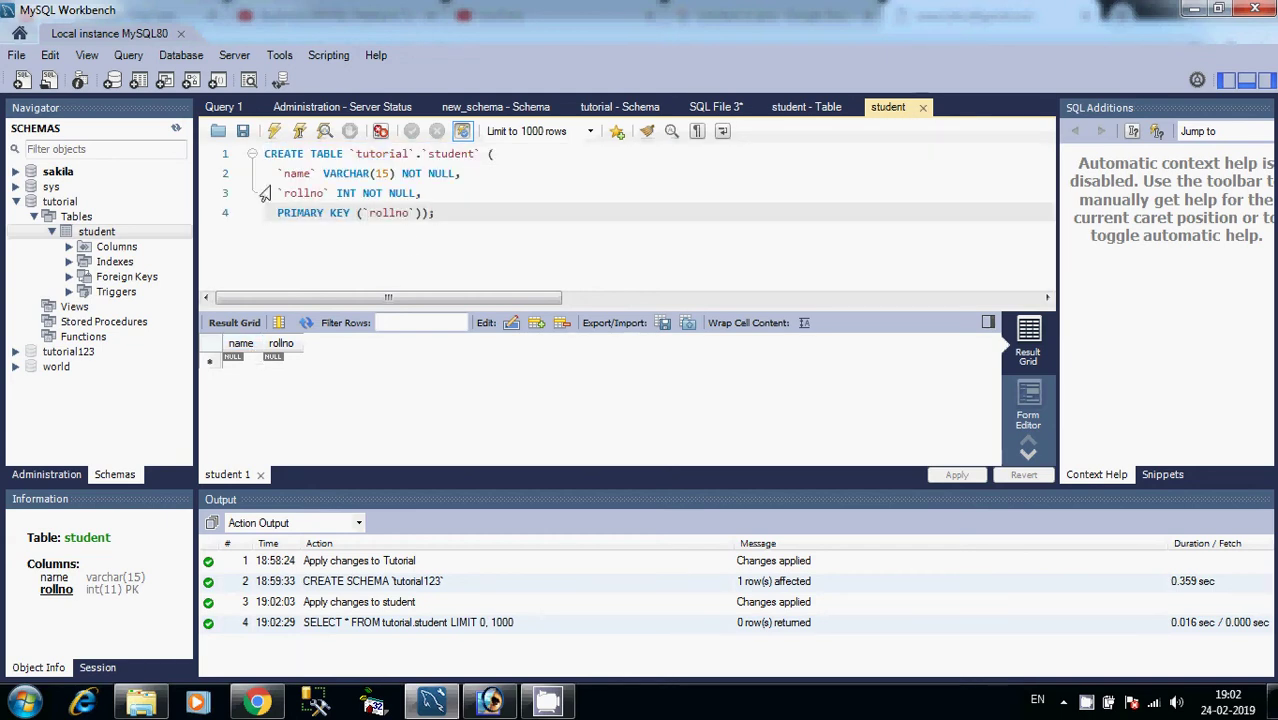
{"action": "left_click", "coordinate": [410, 152]}
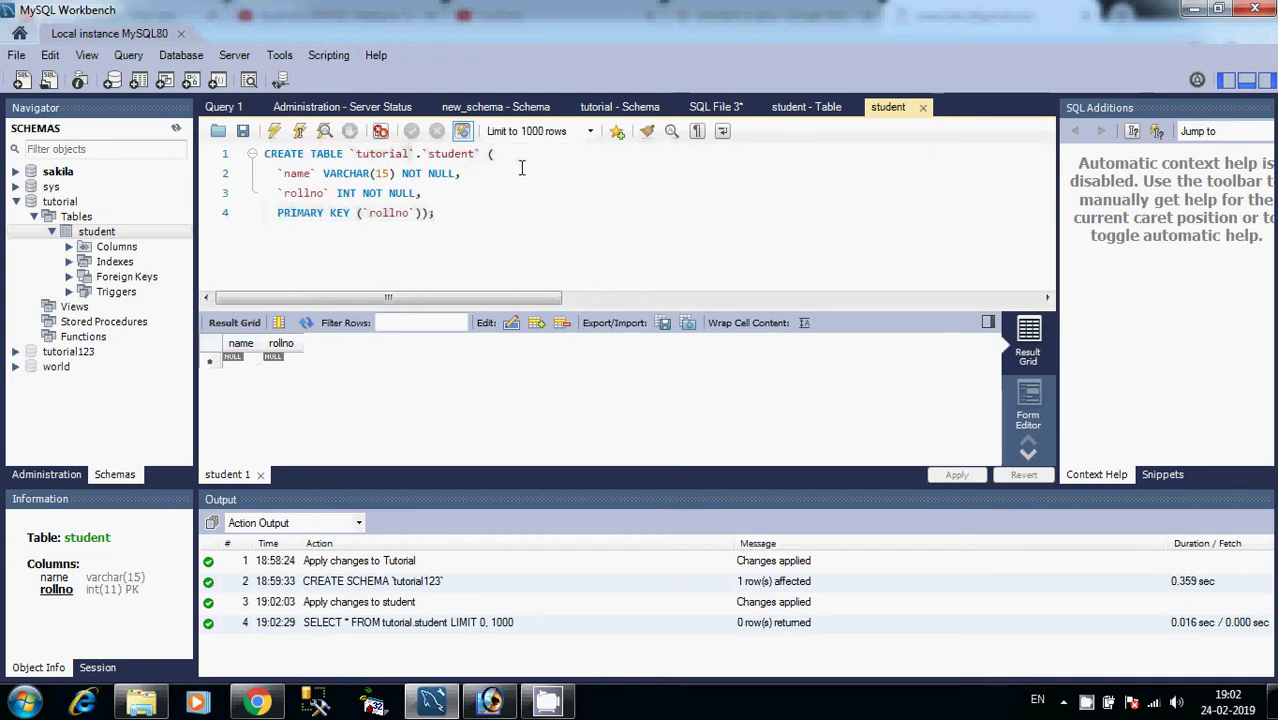
{"action": "type", "text": "123"}
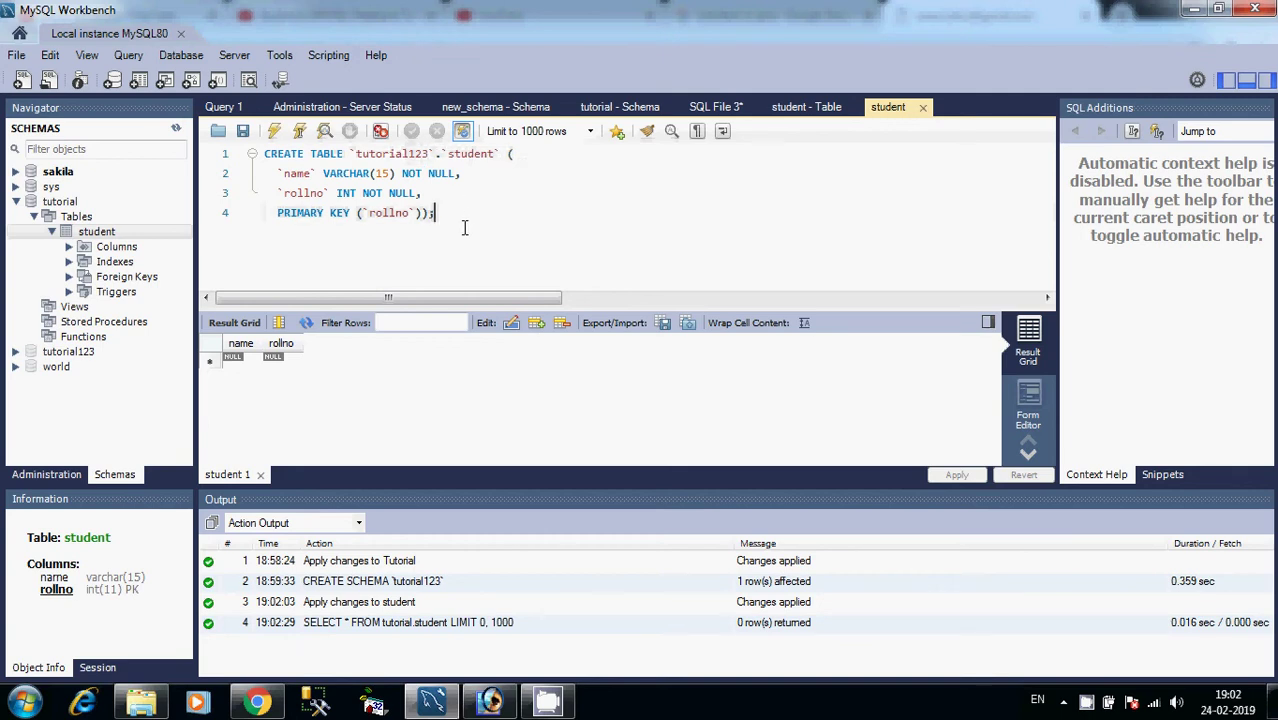
Select the whole CREATE TABLE `tutorial123`.`student` statement and execute it.
{"action": "left_click", "coordinate": [464, 228]}
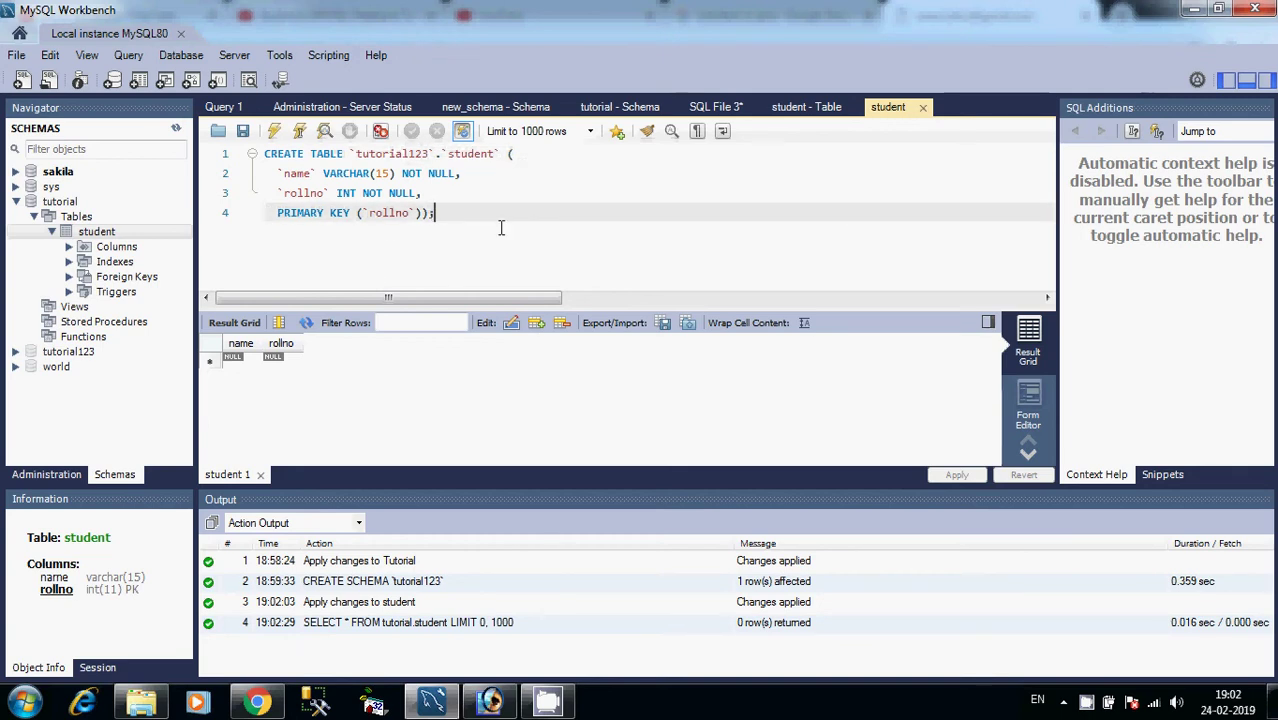
{"action": "left_click_drag", "start_coordinate": [449, 214], "coordinate": [262, 154]}
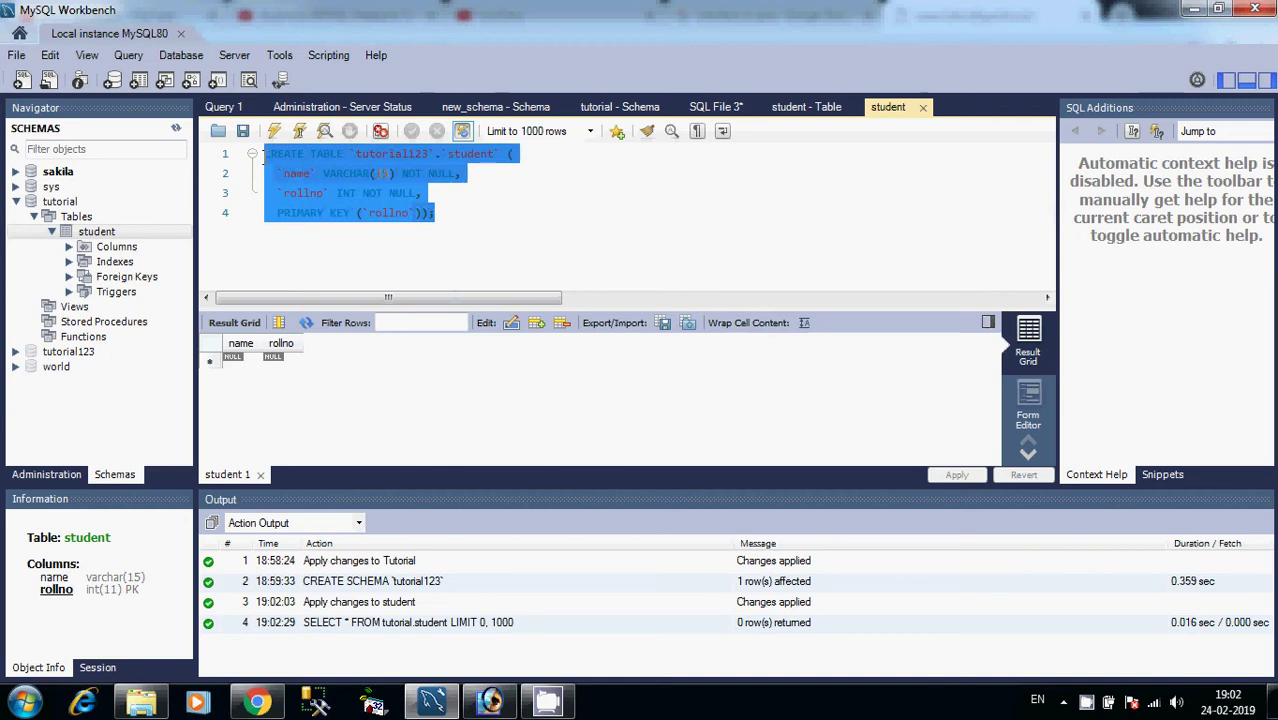
{"action": "left_click", "coordinate": [128, 55]}
{"action": "left_click", "coordinate": [140, 80]}
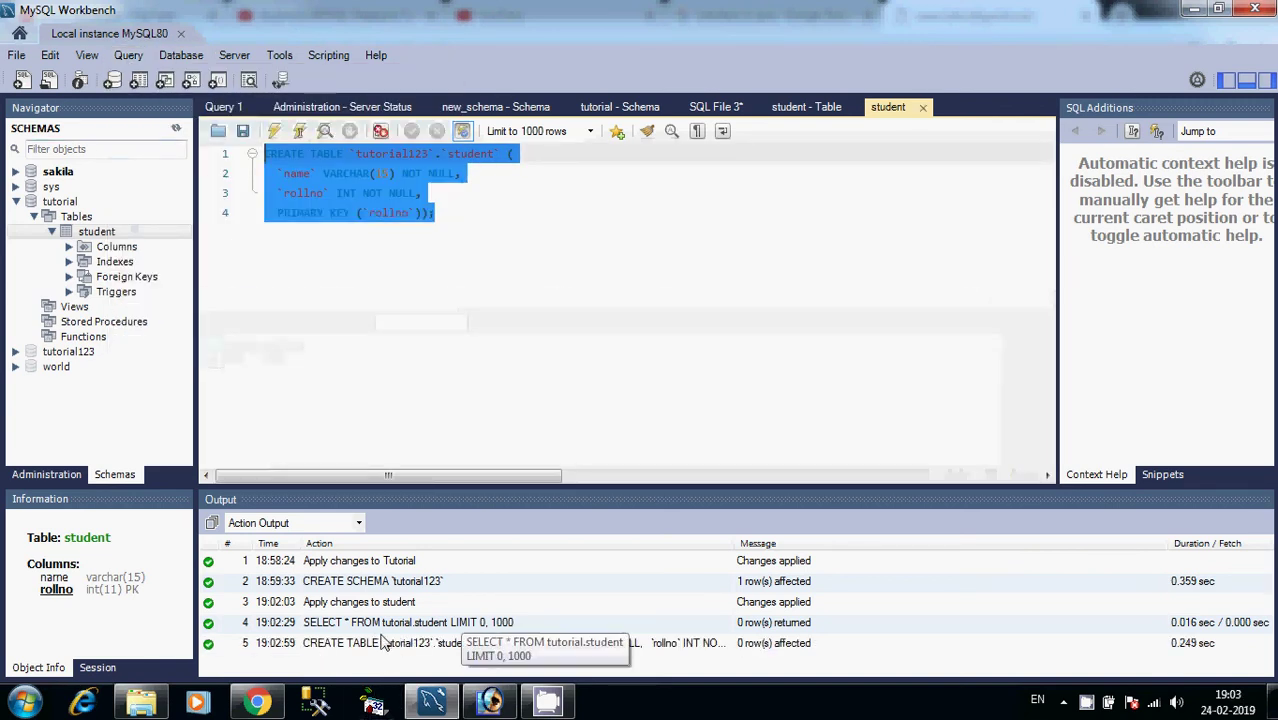
Refresh the schema list and expand the tables of the tutorial123 schema to check for the student table.
{"action": "left_click", "coordinate": [175, 133]}
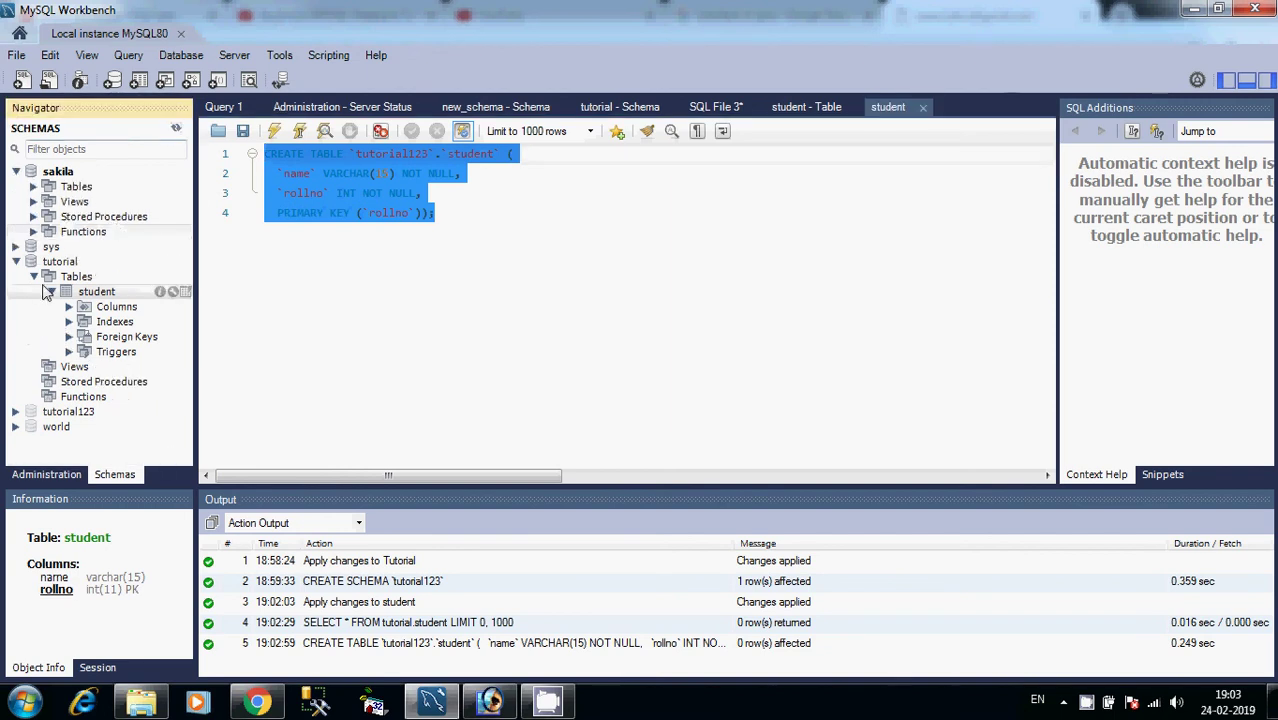
{"action": "left_click", "coordinate": [33, 277]}
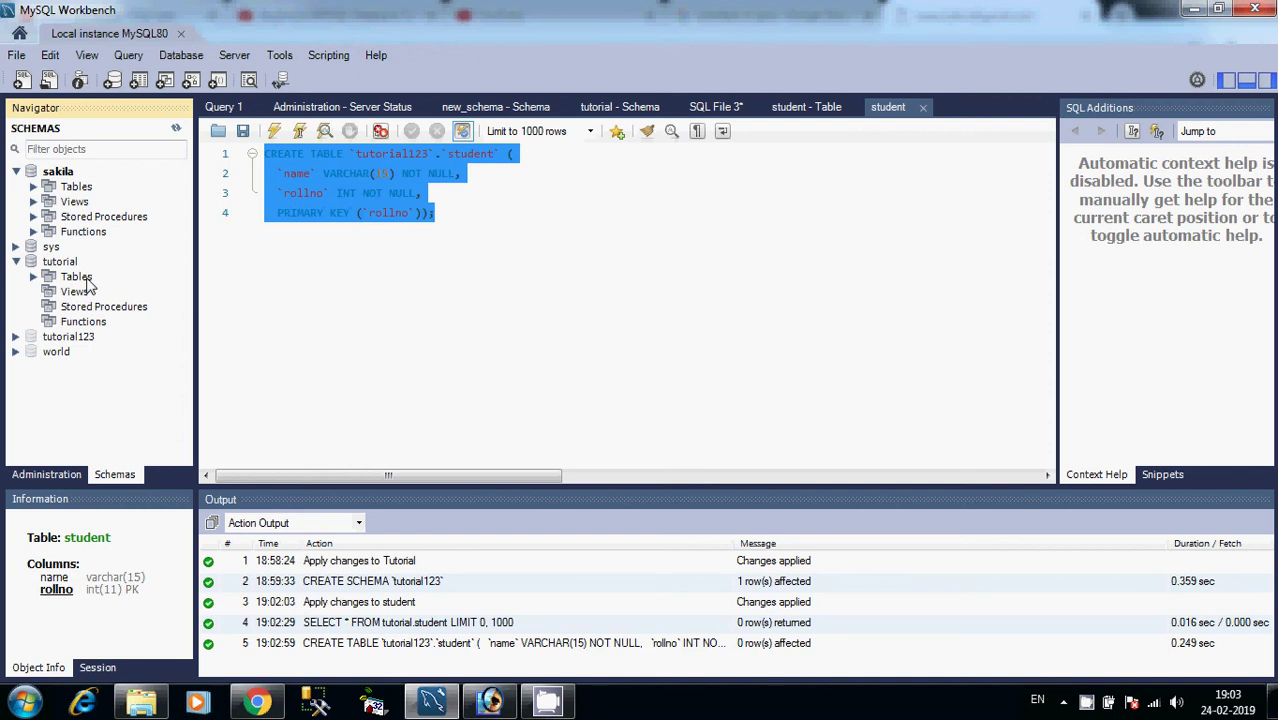
{"action": "left_click", "coordinate": [36, 278]}
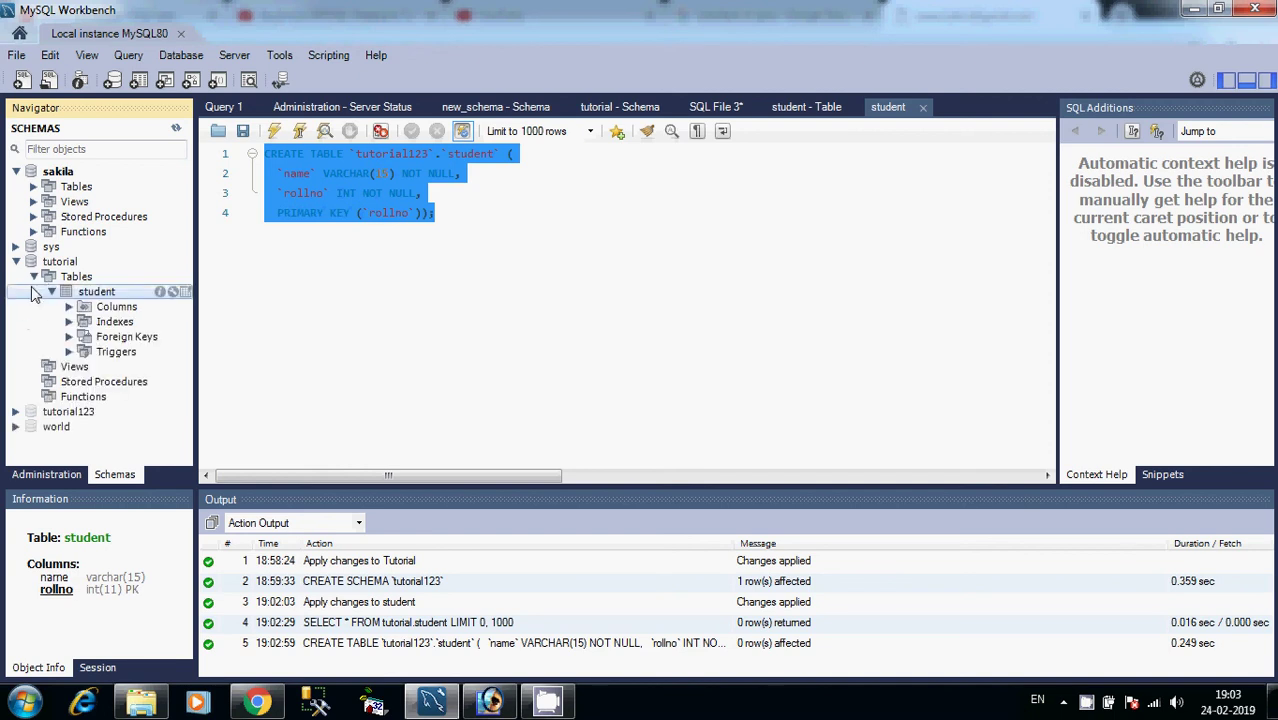
{"action": "left_click", "coordinate": [35, 292]}
{"action": "left_click", "coordinate": [15, 413]}
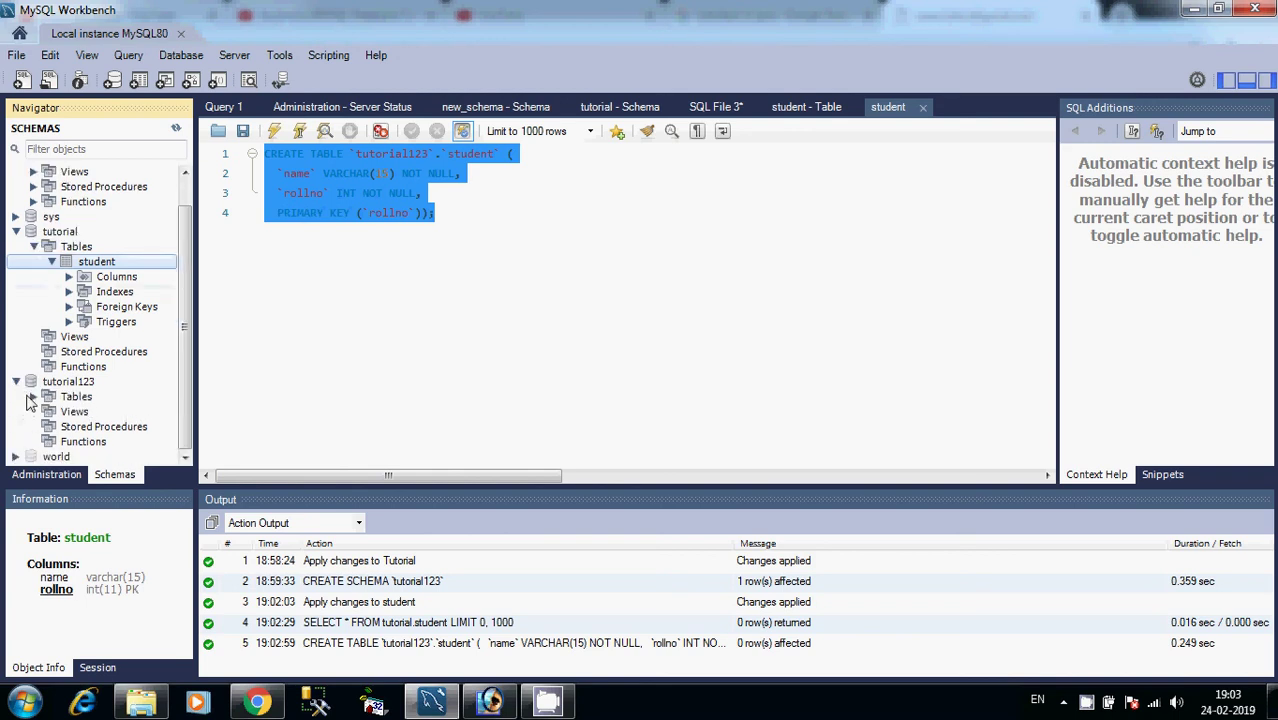
{"action": "left_click", "coordinate": [30, 398]}
{"action": "left_click", "coordinate": [33, 397]}
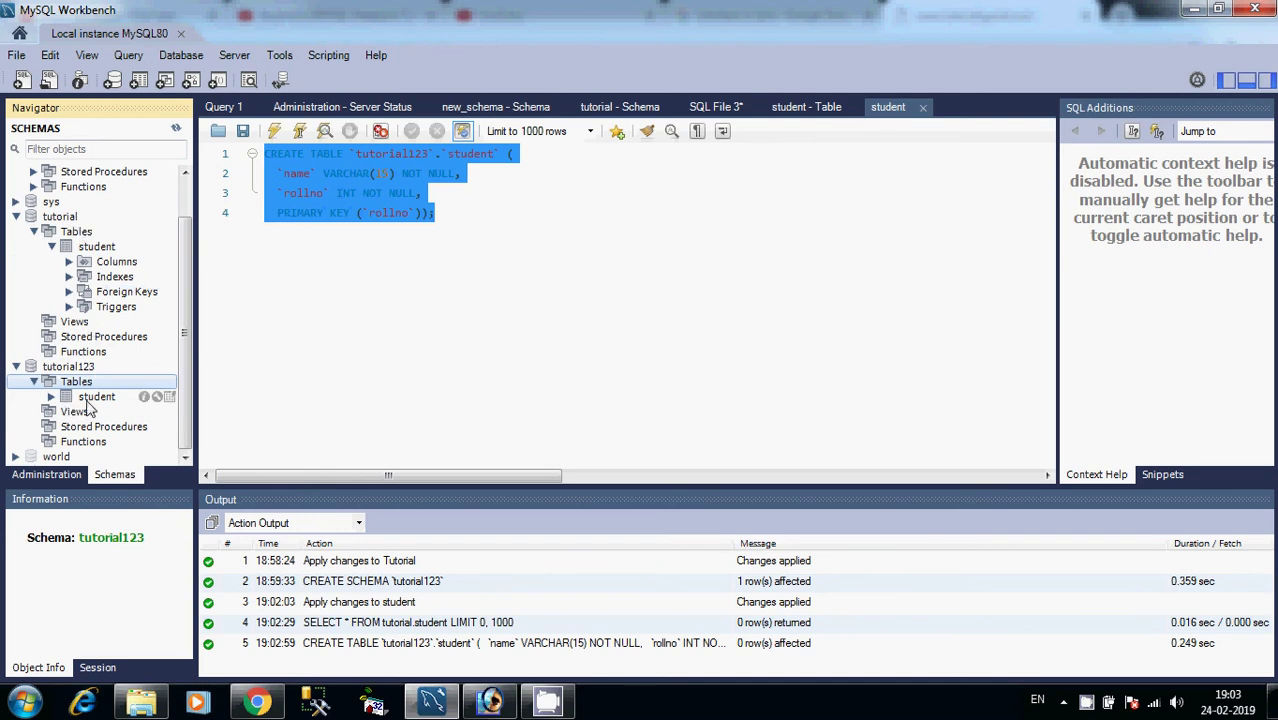
Review the schema and table names in the CREATE TABLE statement against the tutorial123 schema in the schema list.
{"action": "left_click", "coordinate": [483, 222]}
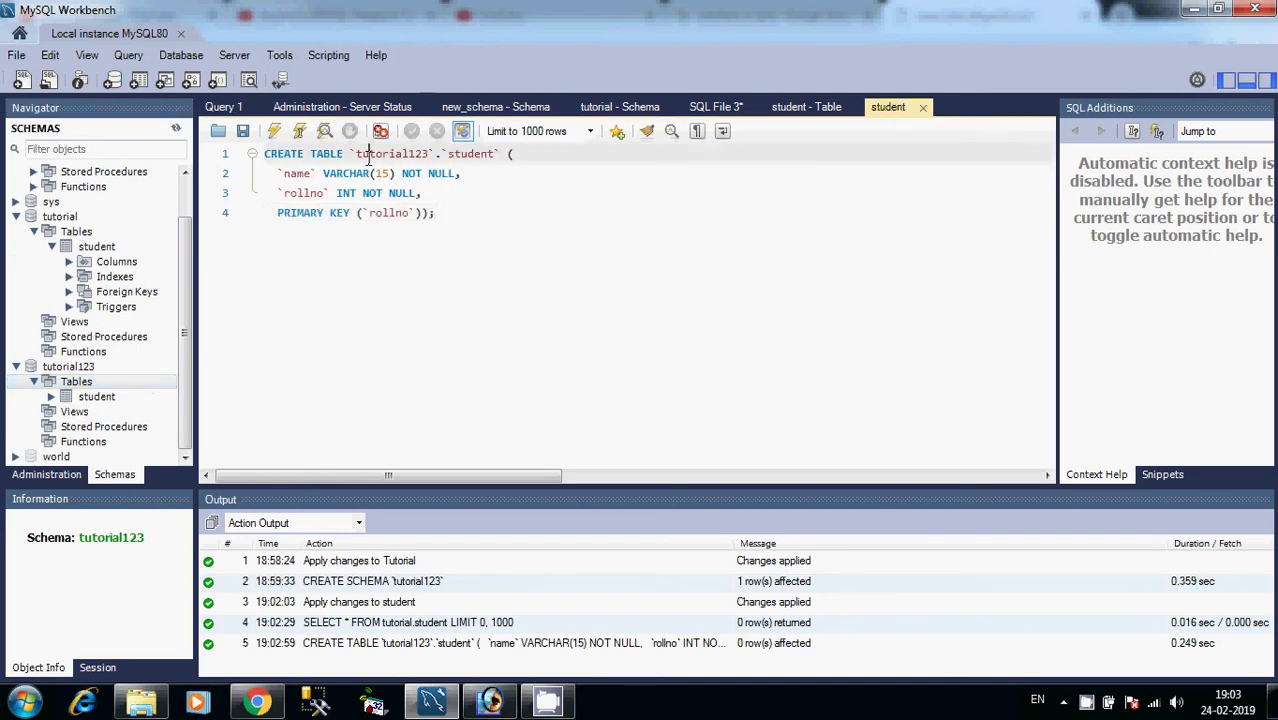
{"action": "double_click", "coordinate": [378, 154]}
{"action": "left_click", "coordinate": [462, 154]}
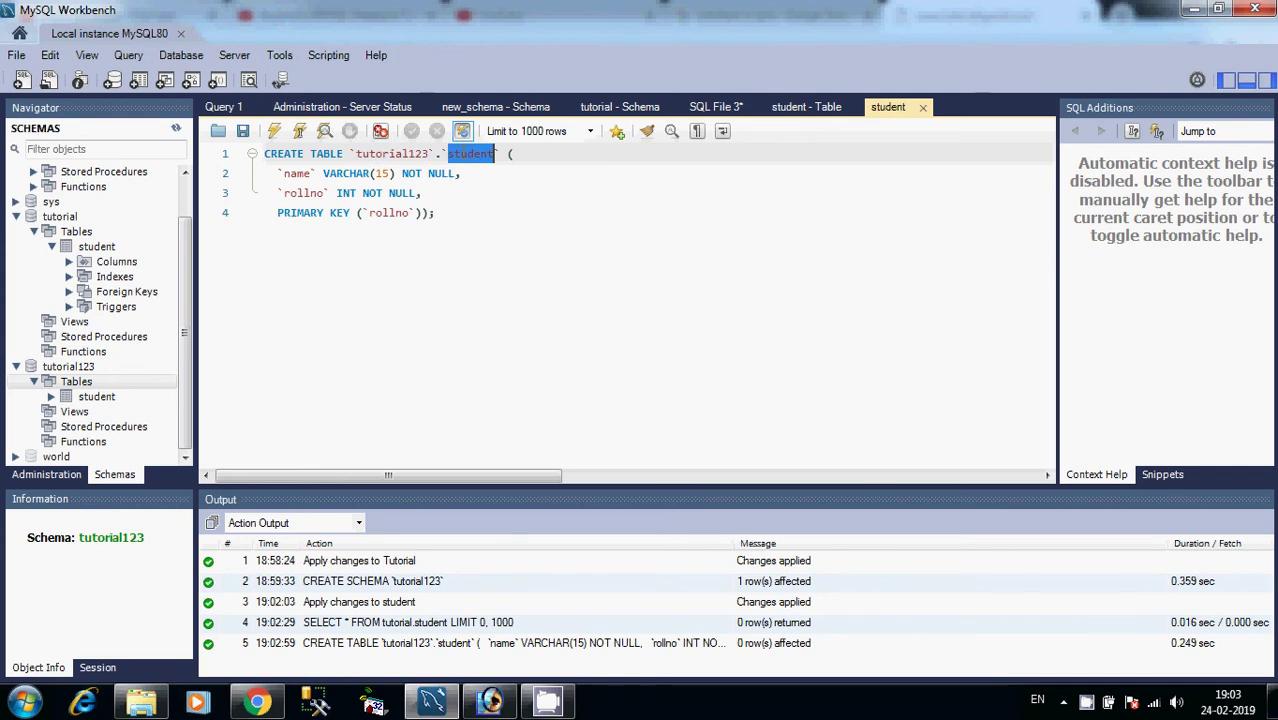
{"action": "left_click", "coordinate": [466, 205]}
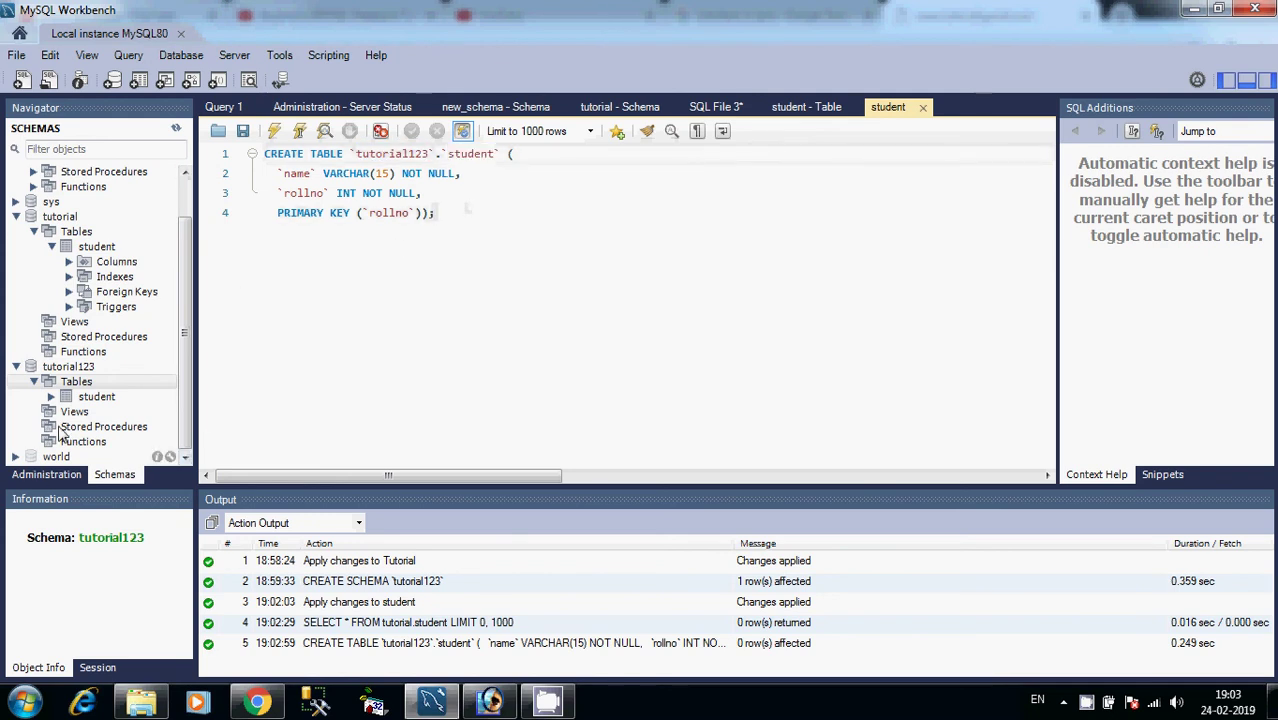
{"action": "left_click", "coordinate": [71, 370]}
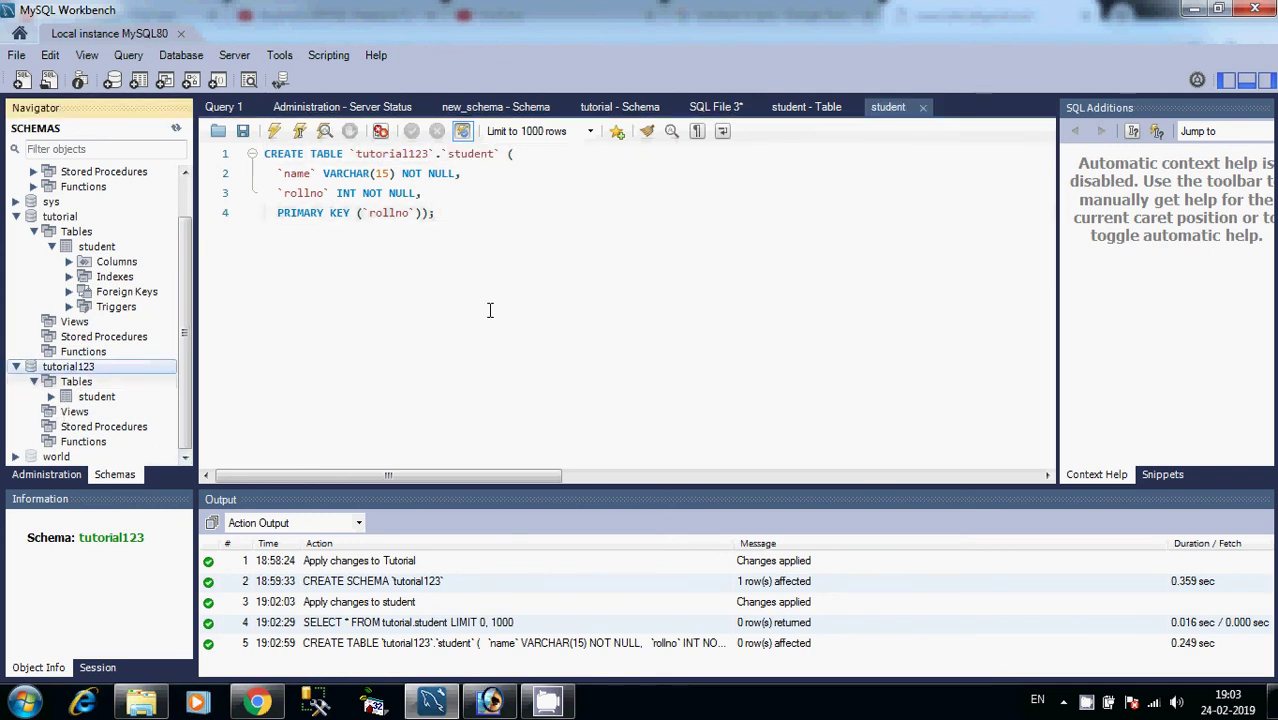
Remove the tutorial123 schema prefix from the CREATE TABLE statement and select the world schema in the schema list.
{"action": "left_click", "coordinate": [444, 156]}
{"action": "key", "text": "BackSpace"}
{"action": "key", "text": "ctrl+BackSpace"}
{"action": "key", "text": "ctrl+BackSpace"}
{"action": "key", "text": "ctrl+BackSpace"}
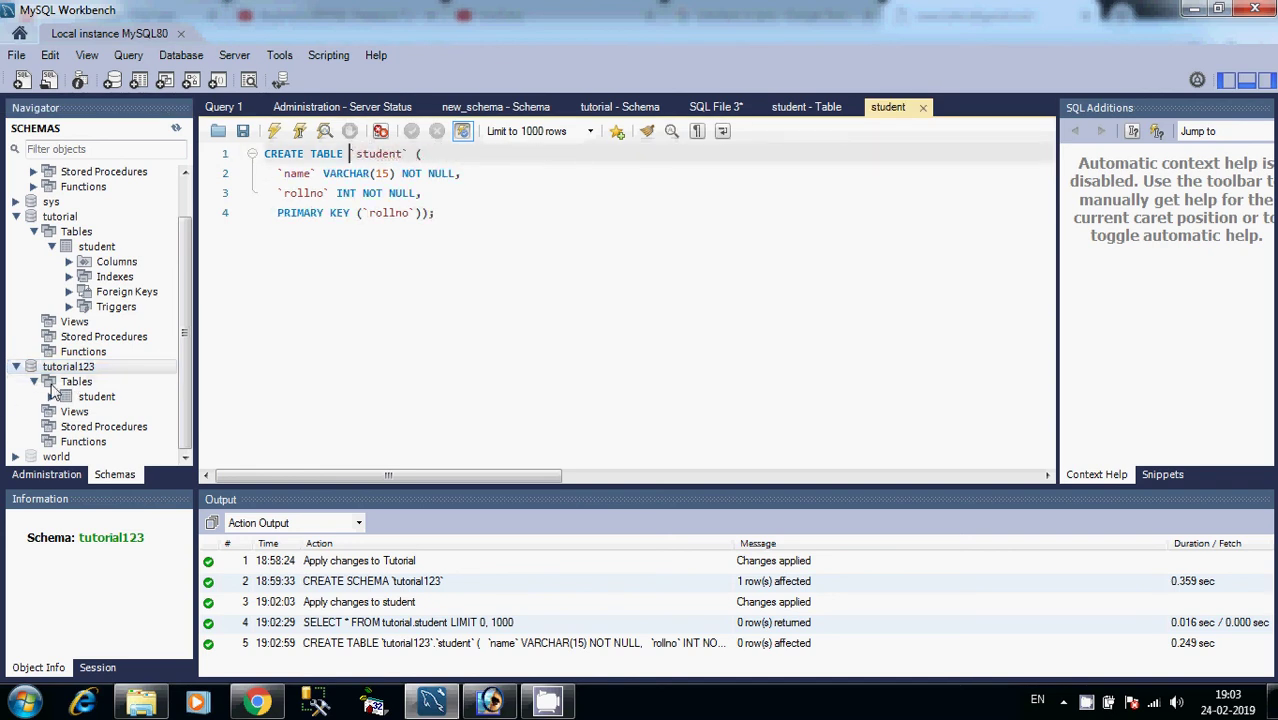
{"action": "left_click", "coordinate": [55, 457]}
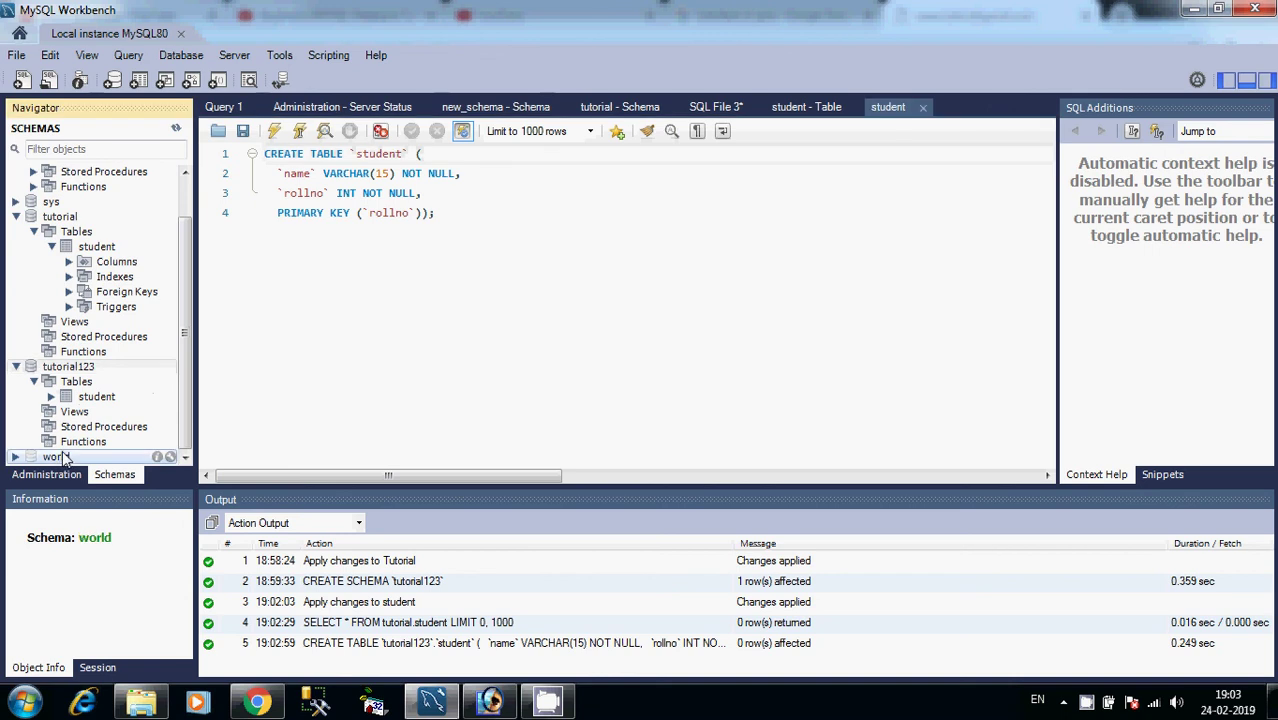
Select the whole CREATE TABLE `student` statement without a schema prefix and execute it.
{"action": "left_click", "coordinate": [308, 289]}
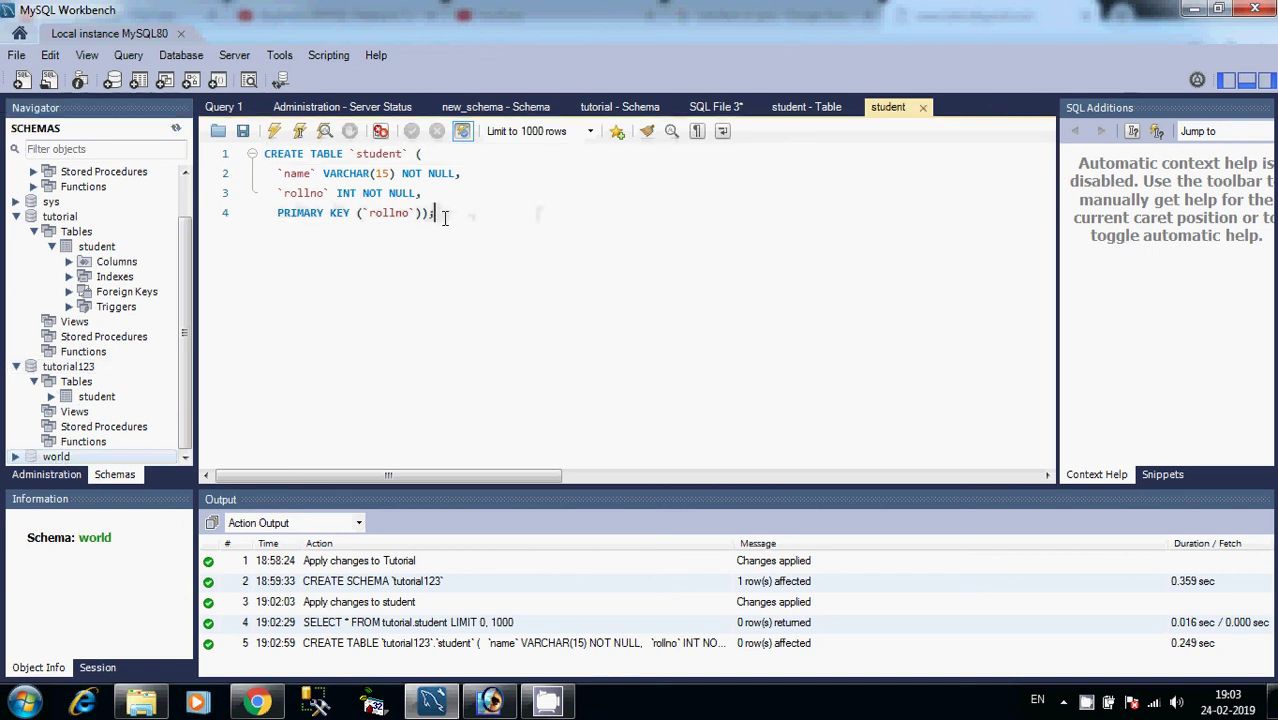
{"action": "left_click_drag", "start_coordinate": [436, 213], "coordinate": [237, 135]}
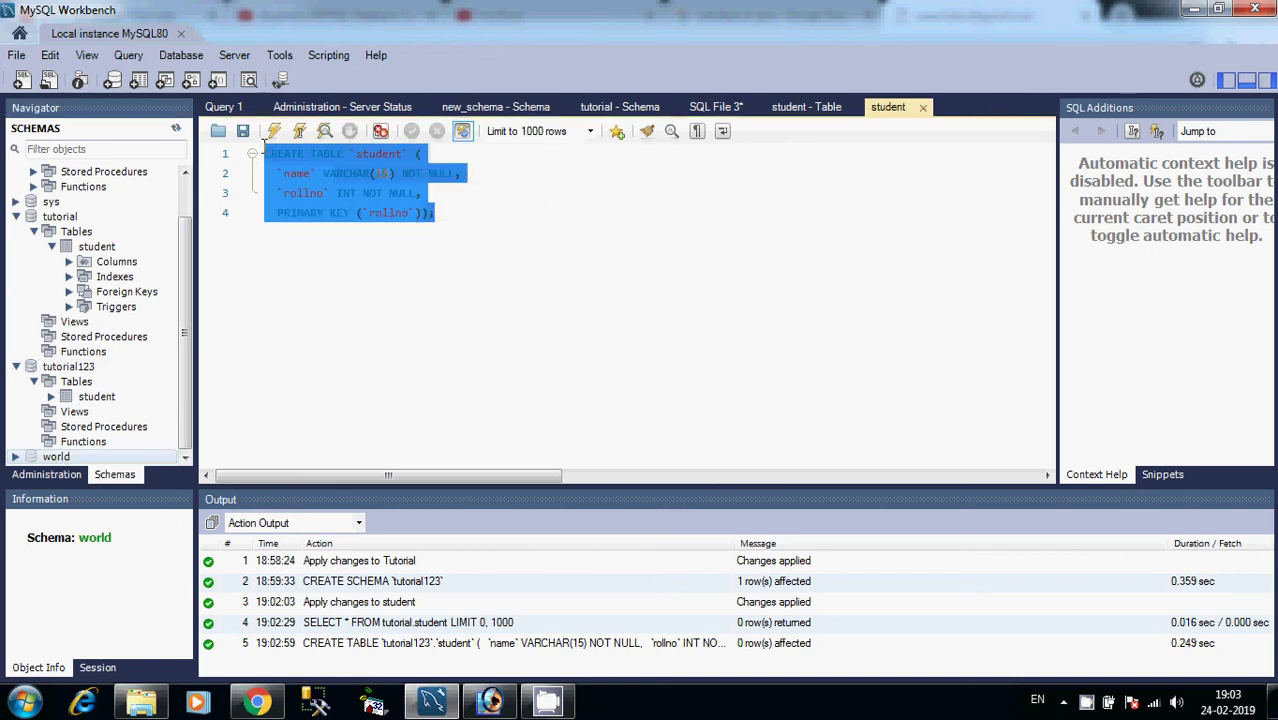
{"action": "left_click", "coordinate": [128, 56]}
{"action": "left_click", "coordinate": [145, 76]}
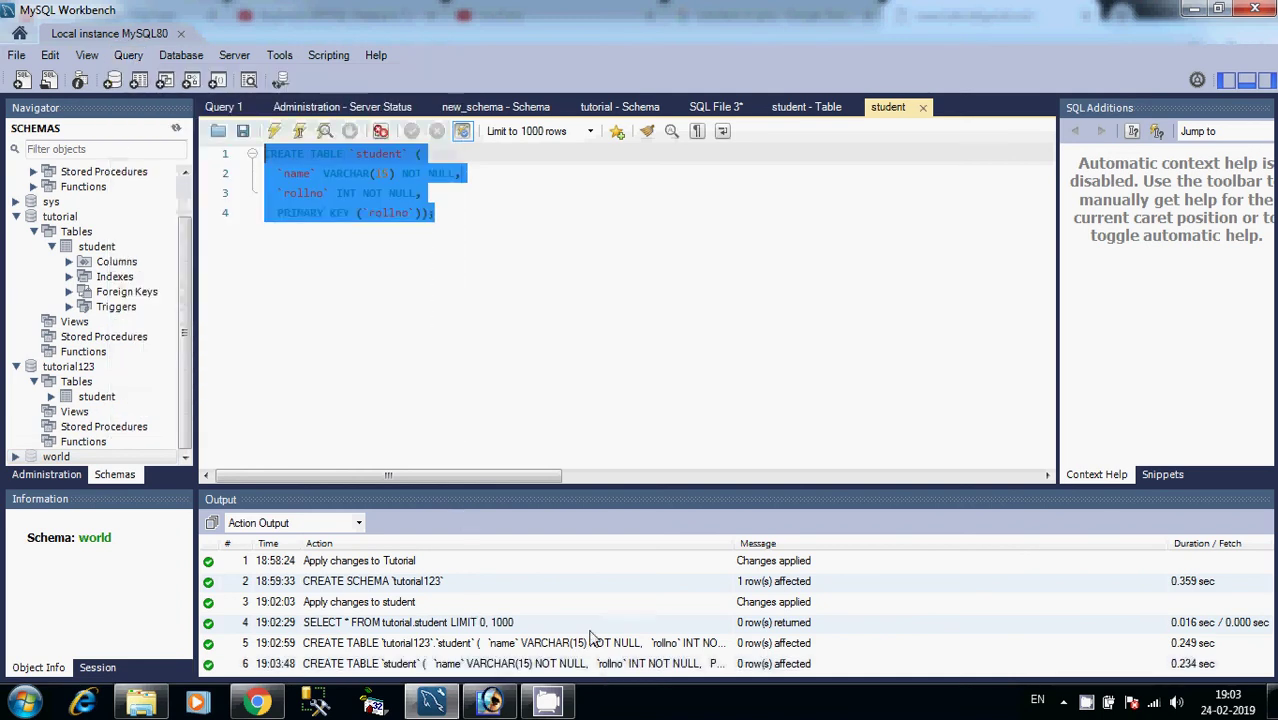
Expand the world schema and its tables to check whether the student table was created there.
{"action": "left_click", "coordinate": [16, 457]}
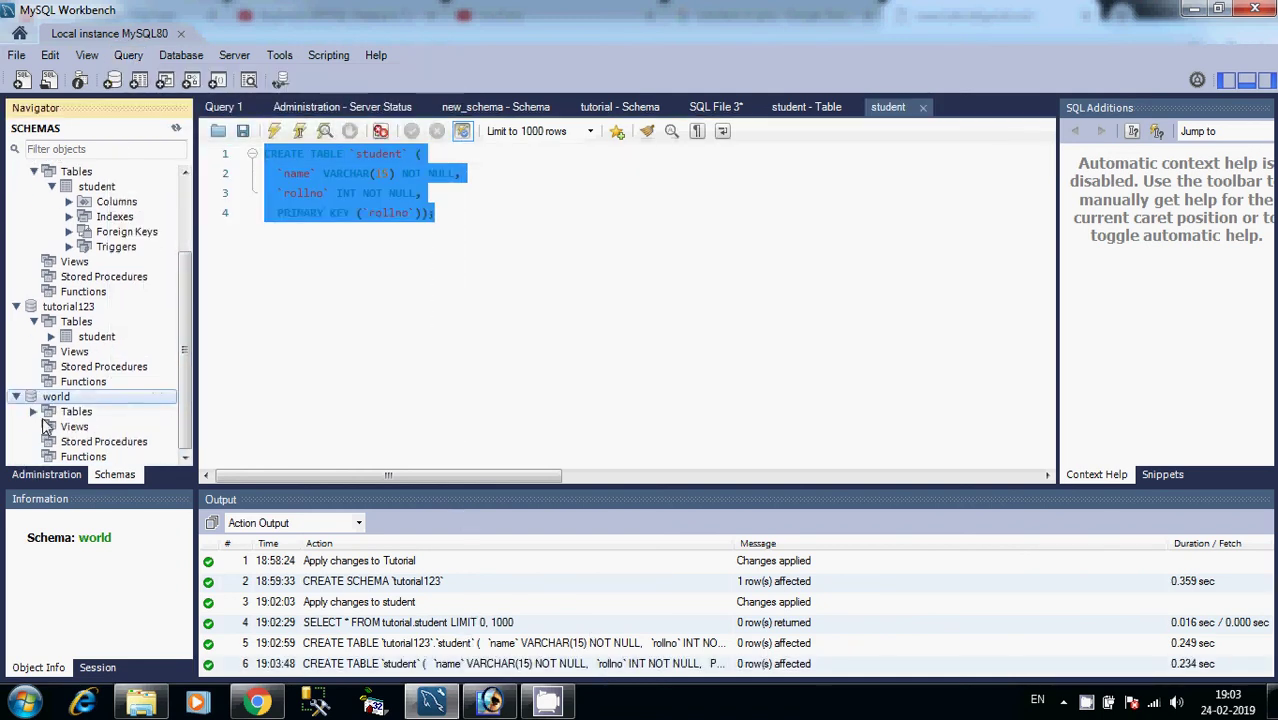
{"action": "left_click", "coordinate": [34, 412]}
{"action": "left_click", "coordinate": [33, 411]}
{"action": "scroll", "coordinate": [140, 441], "scroll_direction": "down", "scroll_amount": 1}
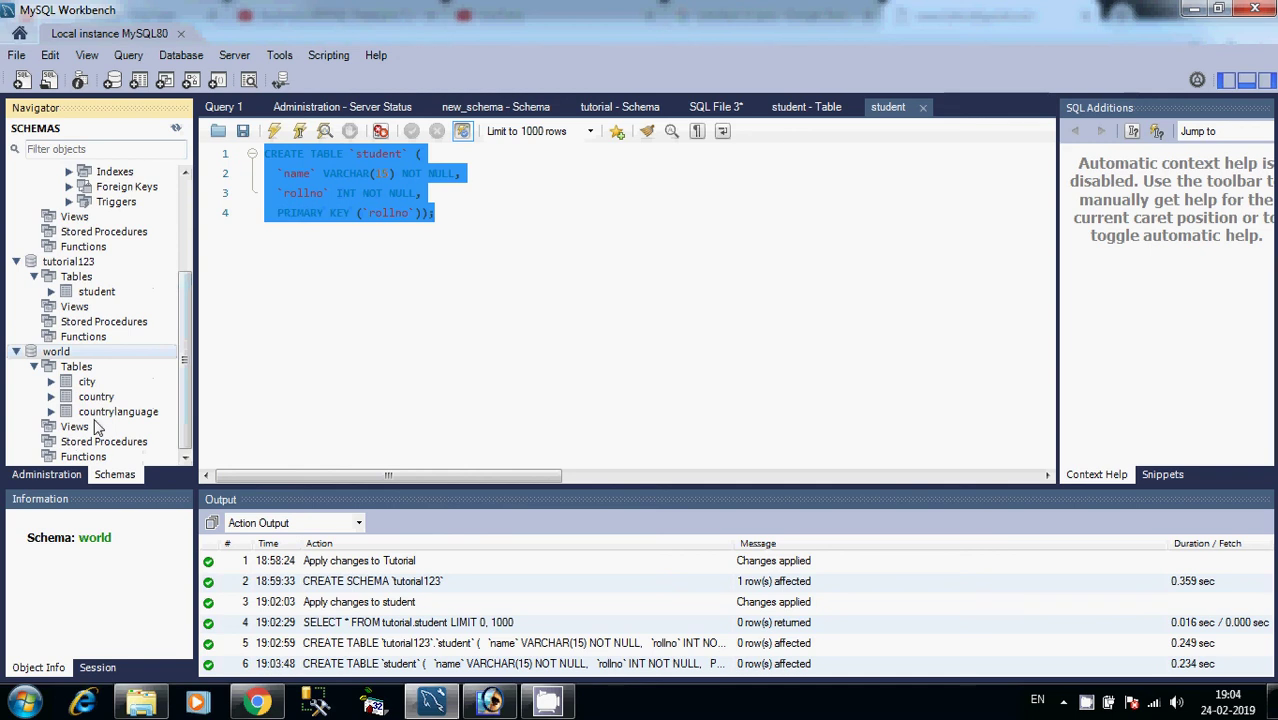
{"action": "scroll", "coordinate": [36, 372], "scroll_direction": "up", "scroll_amount": 1}
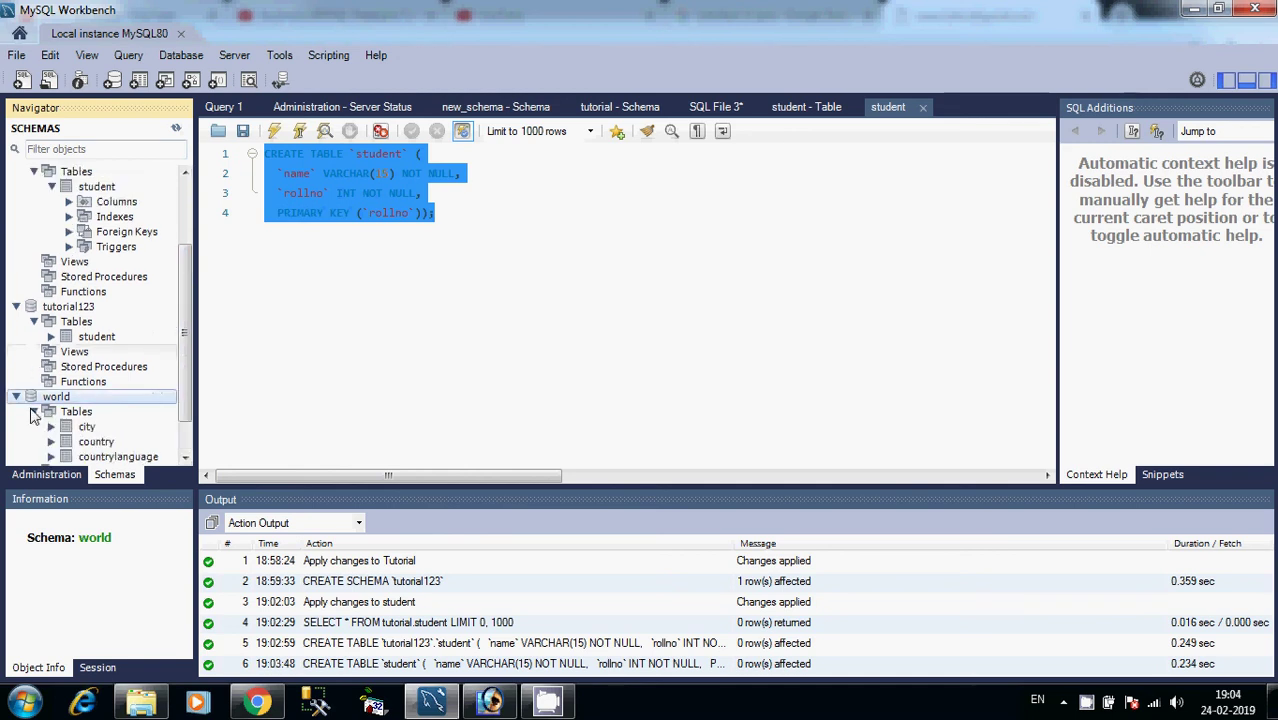
{"action": "scroll", "coordinate": [30, 415], "scroll_direction": "down", "scroll_amount": 1}
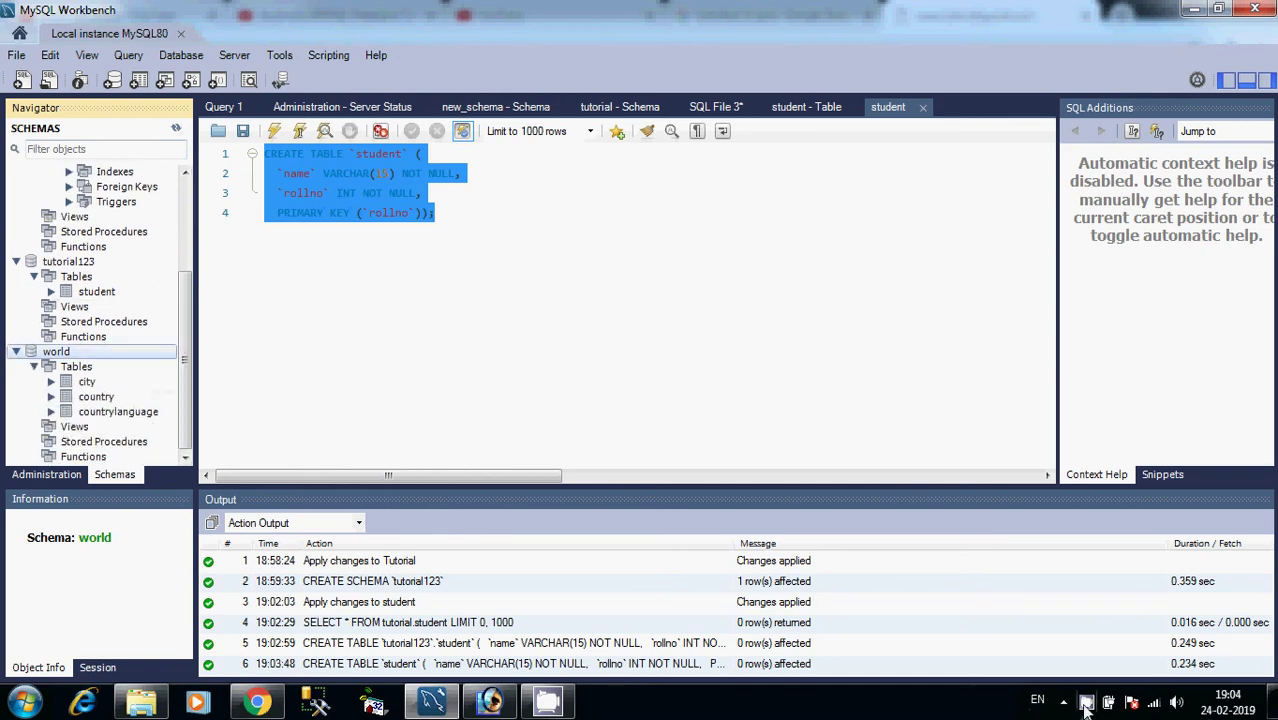
{"action": "right_click", "coordinate": [1086, 707]}
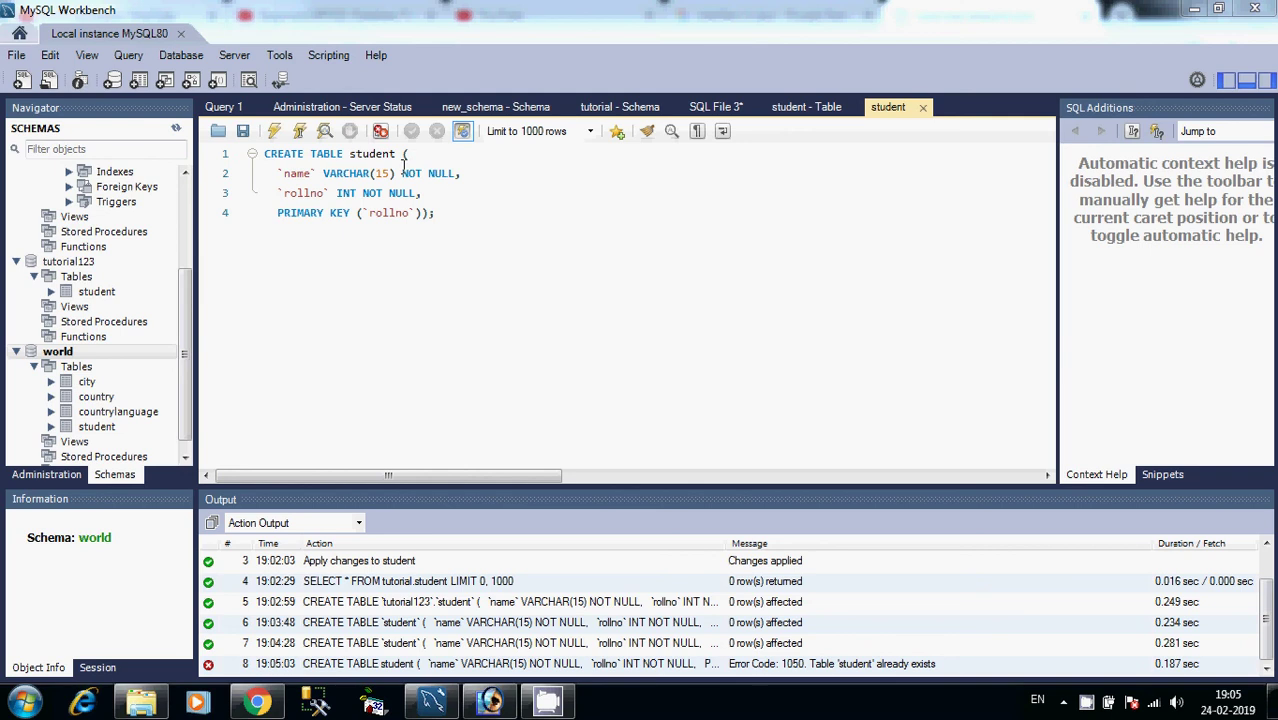
Change the table name in the CREATE TABLE statement to student123.
{"action": "left_click", "coordinate": [396, 153]}
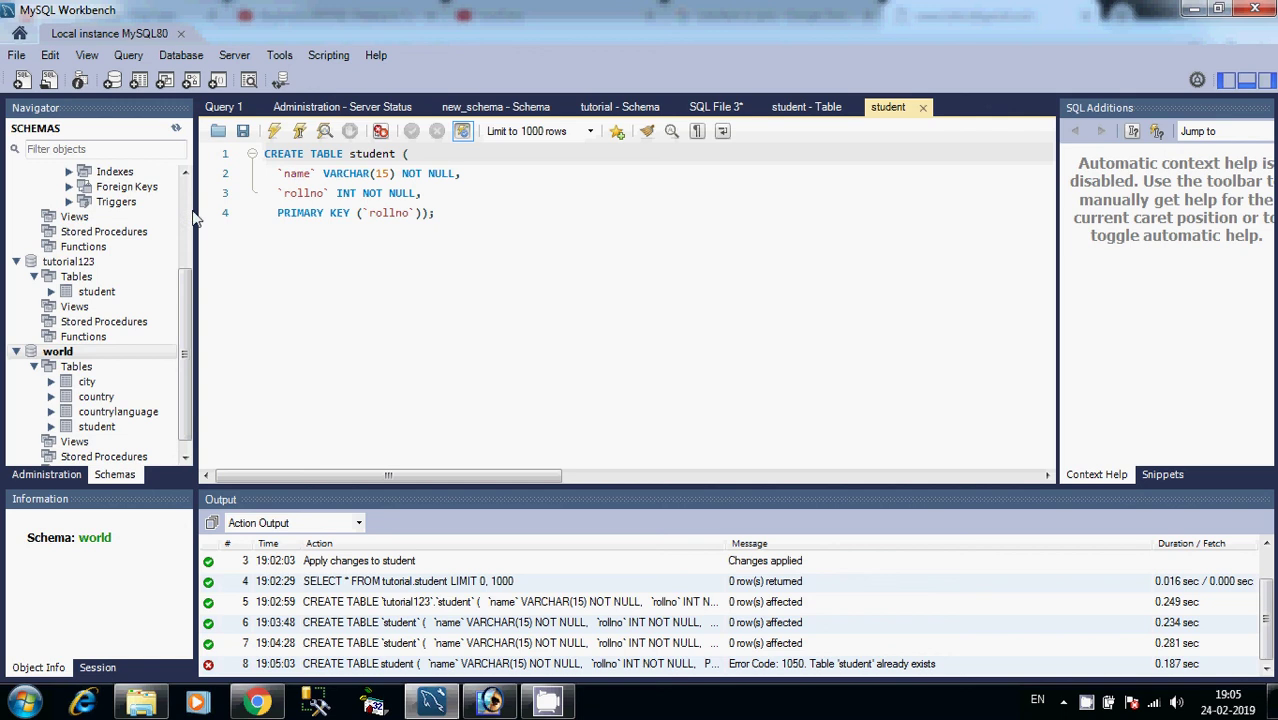
{"action": "type", "text": "123"}
Execute the whole CREATE TABLE student123 statement and refresh the schema list.
{"action": "key", "text": "ctrl+a"}
{"action": "left_click", "coordinate": [128, 55]}
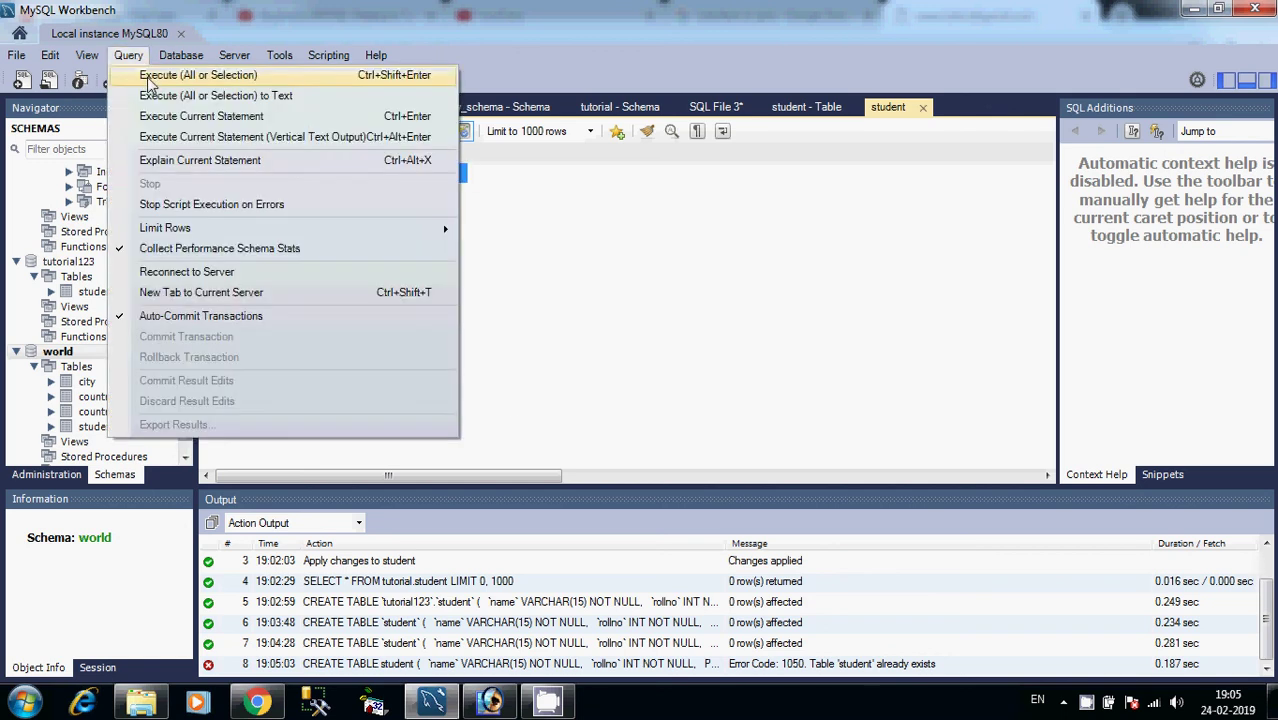
{"action": "left_click", "coordinate": [160, 78]}
{"action": "left_click", "coordinate": [176, 128]}
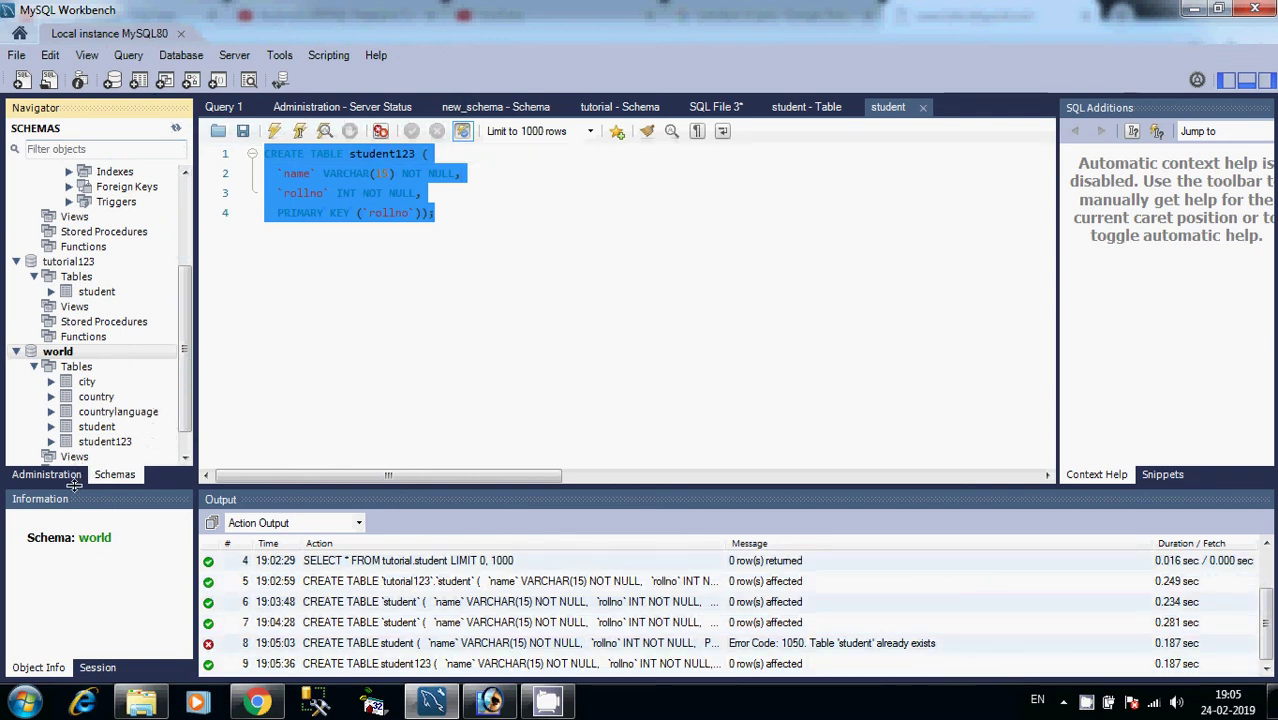
{"action": "left_click", "coordinate": [334, 404]}
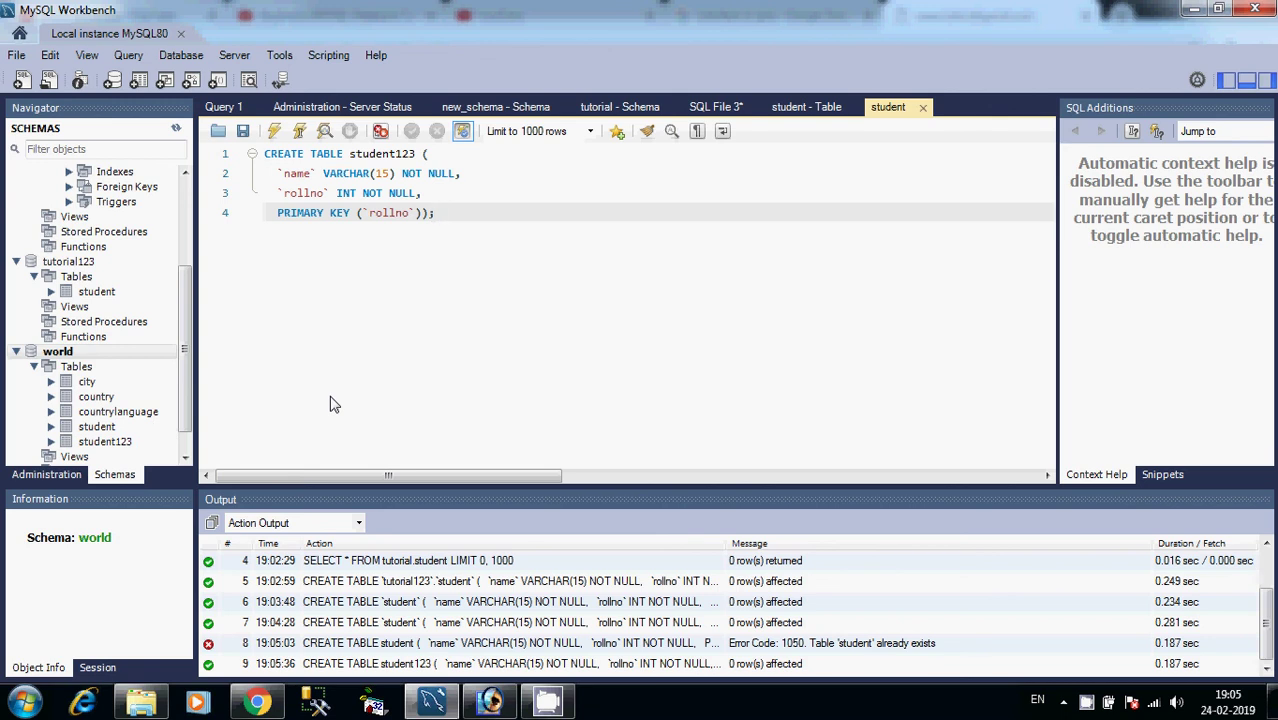